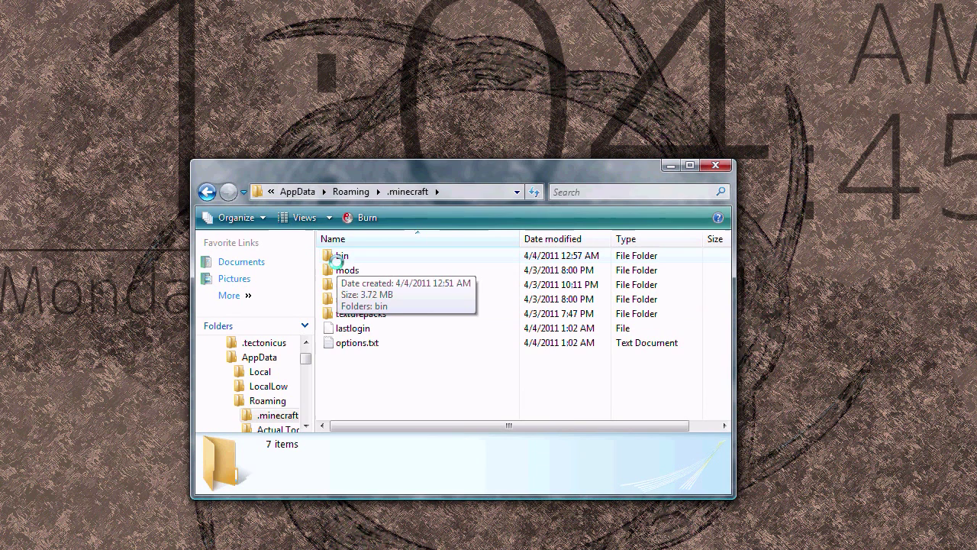
Delete the bin folder from .minecraft and open the regenerated bin folder
{"action": "right_click", "coordinate": [339, 258]}
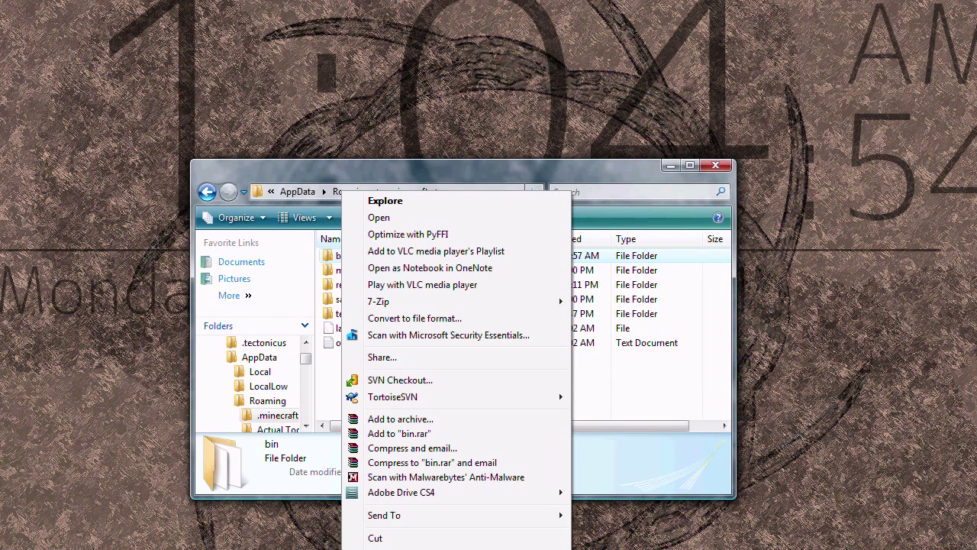
{"action": "key", "text": "d"}
{"action": "left_click", "coordinate": [560, 381]}
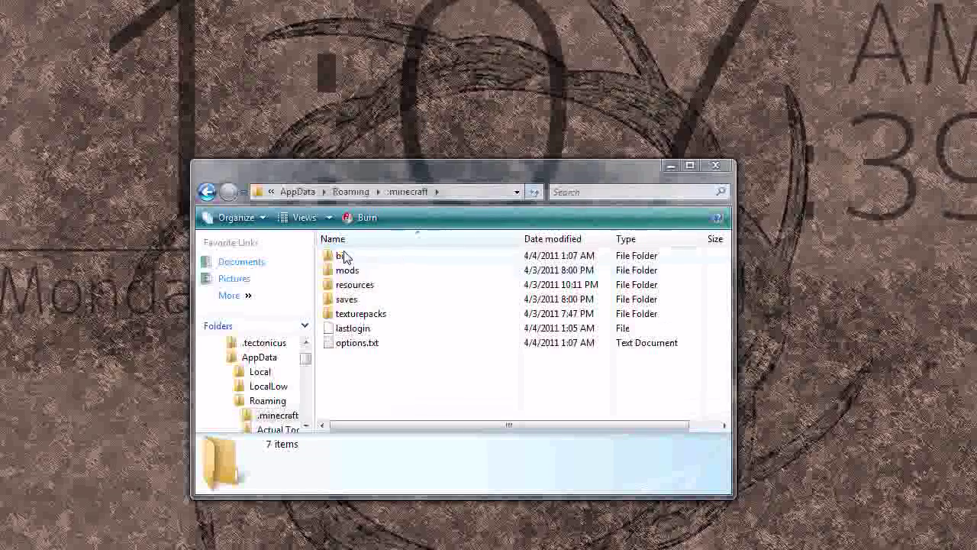
{"action": "double_click", "coordinate": [342, 257]}
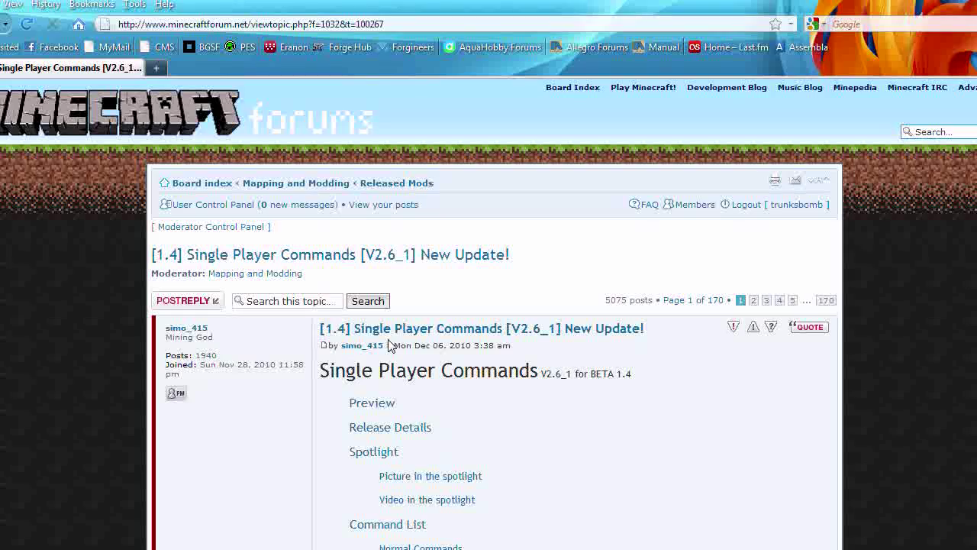
Download Single Player Commands V2.6_1 for 1.4 BETA from the forum thread's direct download link and save the zip file
{"action": "scroll", "coordinate": [368, 471], "scroll_direction": "down", "scroll_amount": 2}
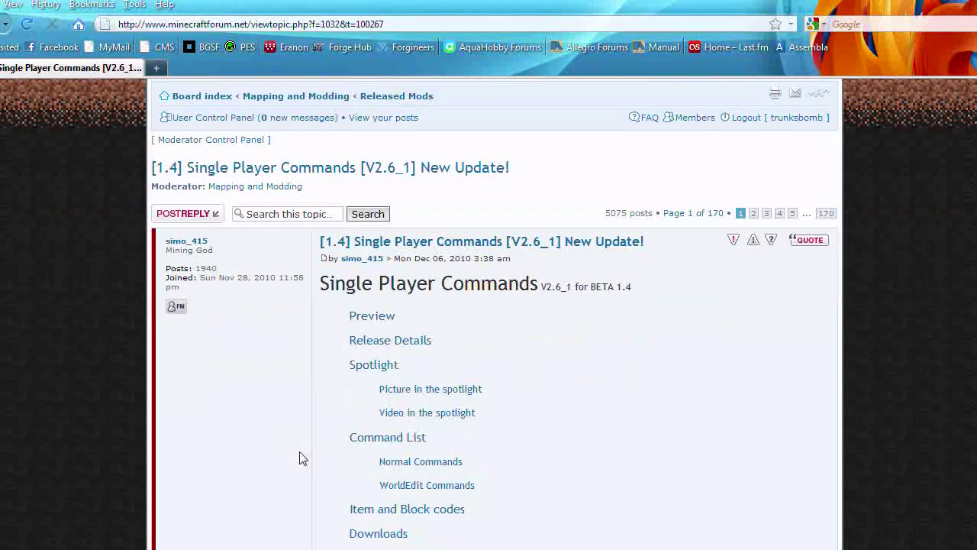
{"action": "left_click", "coordinate": [362, 534]}
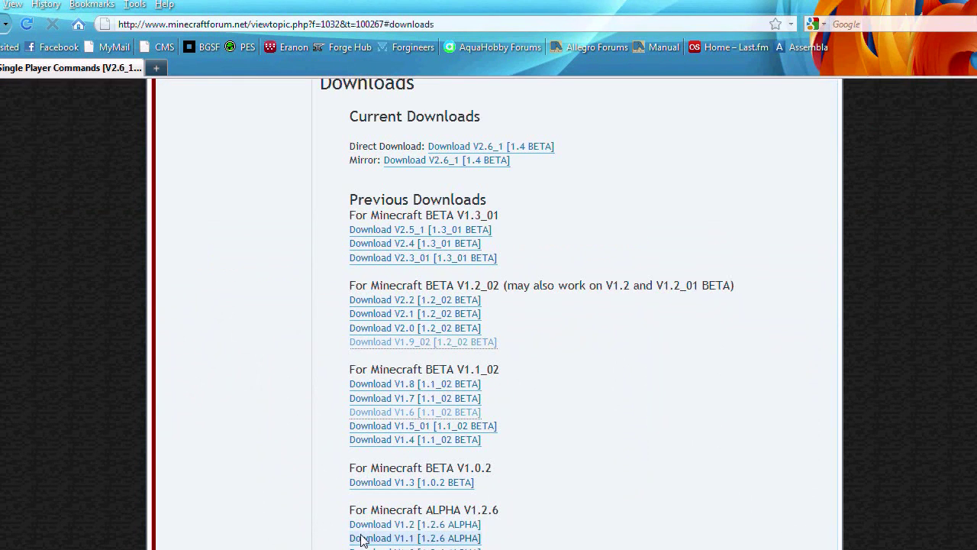
{"action": "left_click", "coordinate": [503, 149]}
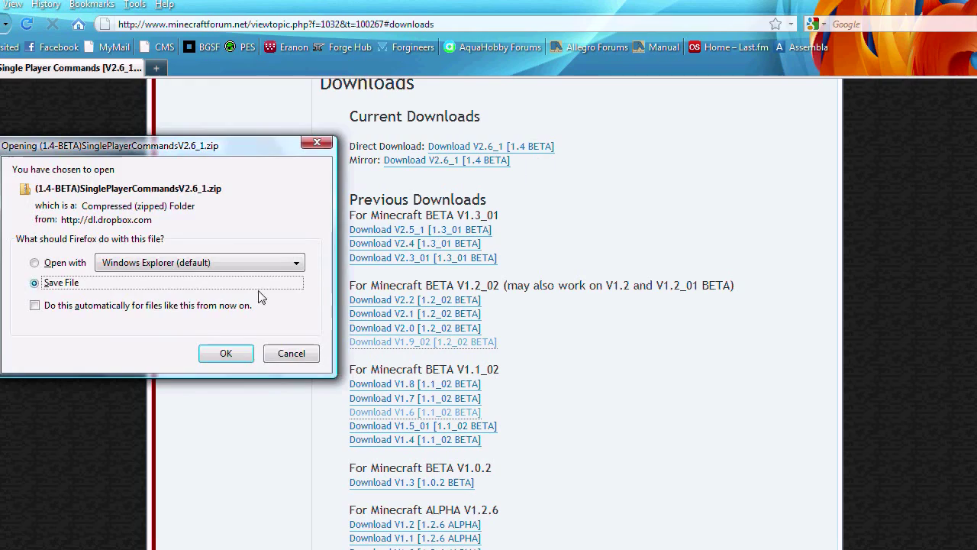
{"action": "left_click", "coordinate": [227, 354]}
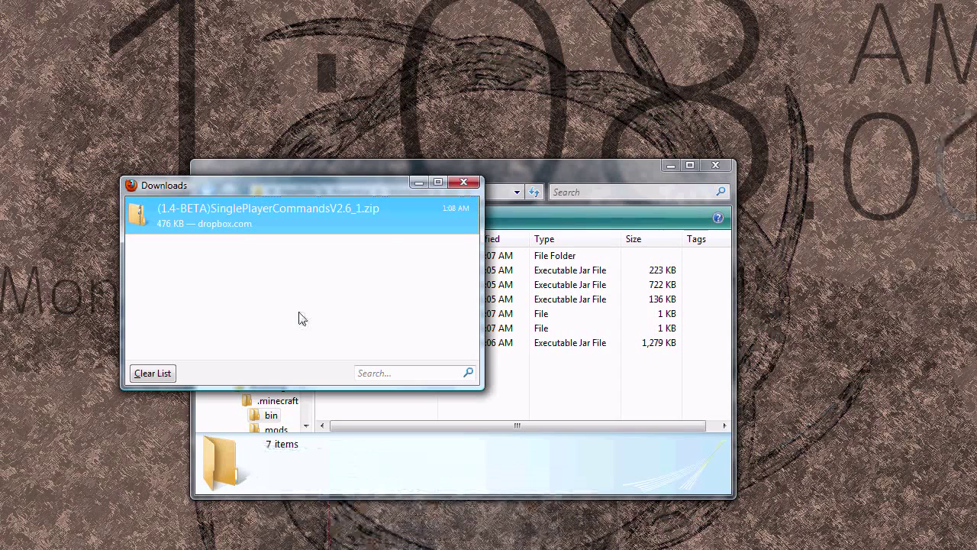
Show the downloaded (1.4-BETA)SinglePlayerCommandsV2.6_1.zip in its folder and extract all its files to the default destination
{"action": "right_click", "coordinate": [245, 215]}
{"action": "left_click", "coordinate": [290, 244]}
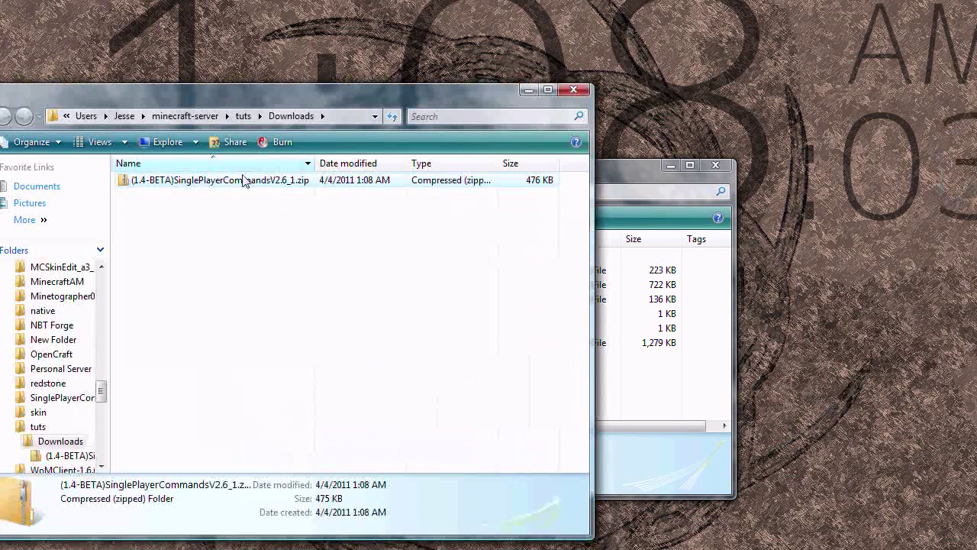
{"action": "right_click", "coordinate": [242, 184]}
{"action": "left_click", "coordinate": [305, 246]}
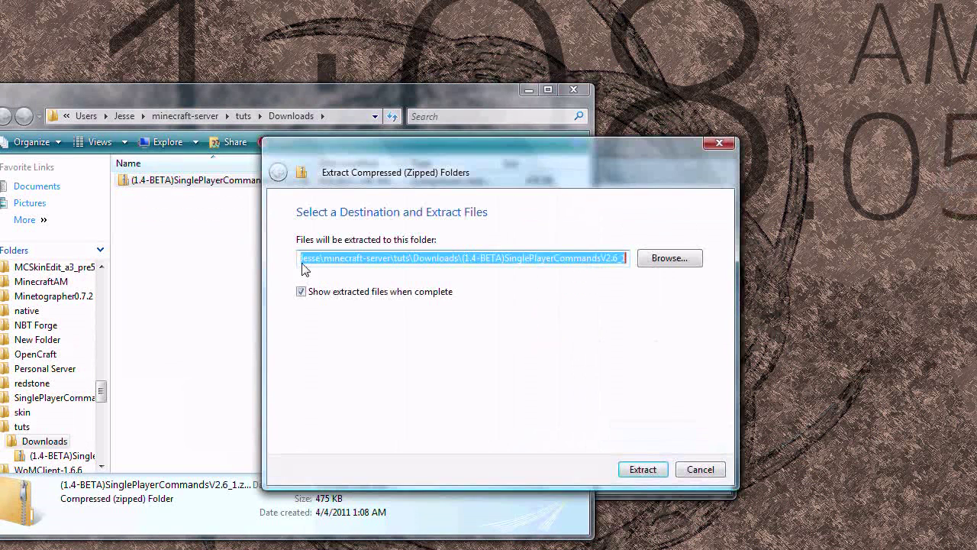
{"action": "left_click", "coordinate": [638, 471]}
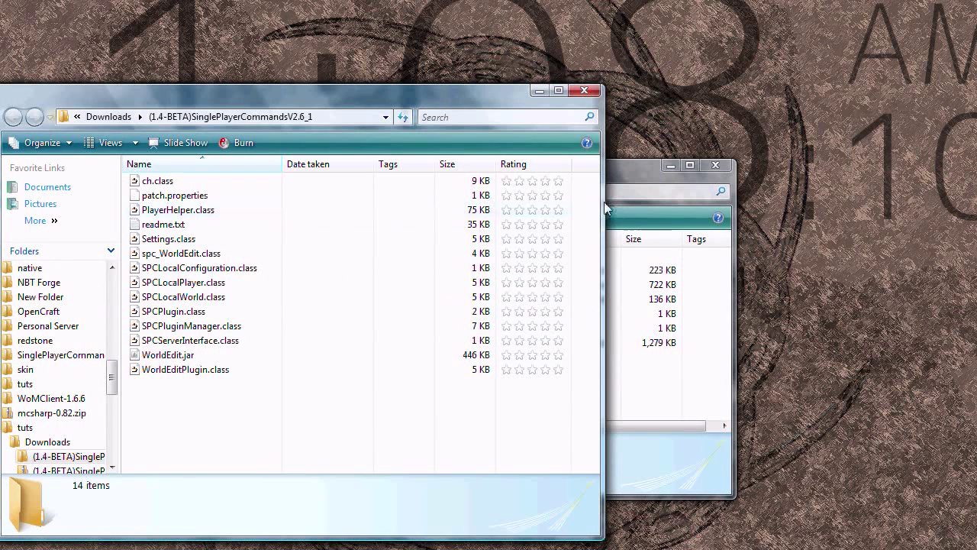
Select all the .class files in the extracted folder, leaving out patch.properties, readme.txt and WorldEdit.jar
{"action": "left_click", "coordinate": [189, 372]}
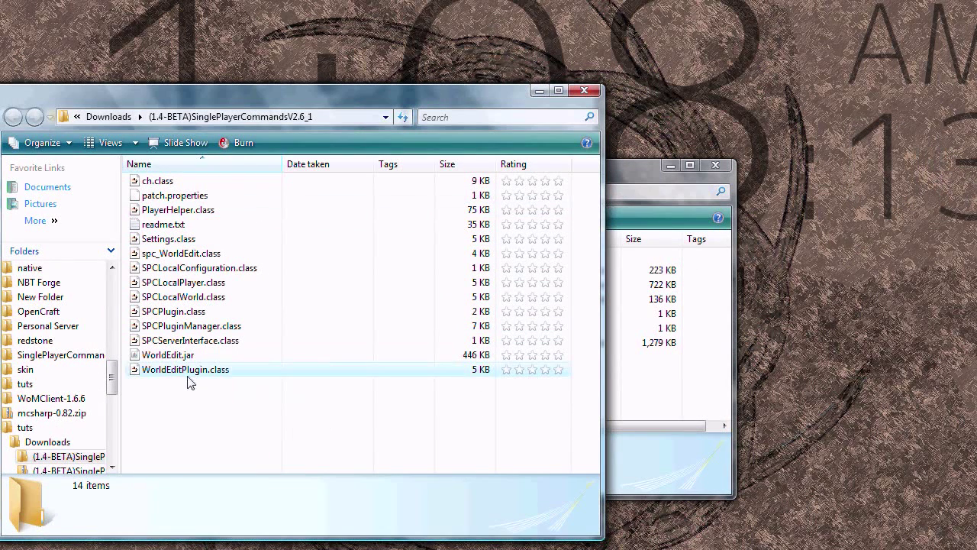
{"action": "left_click", "coordinate": [189, 340], "text": "ctrl"}
{"action": "left_click", "coordinate": [189, 325], "text": "ctrl"}
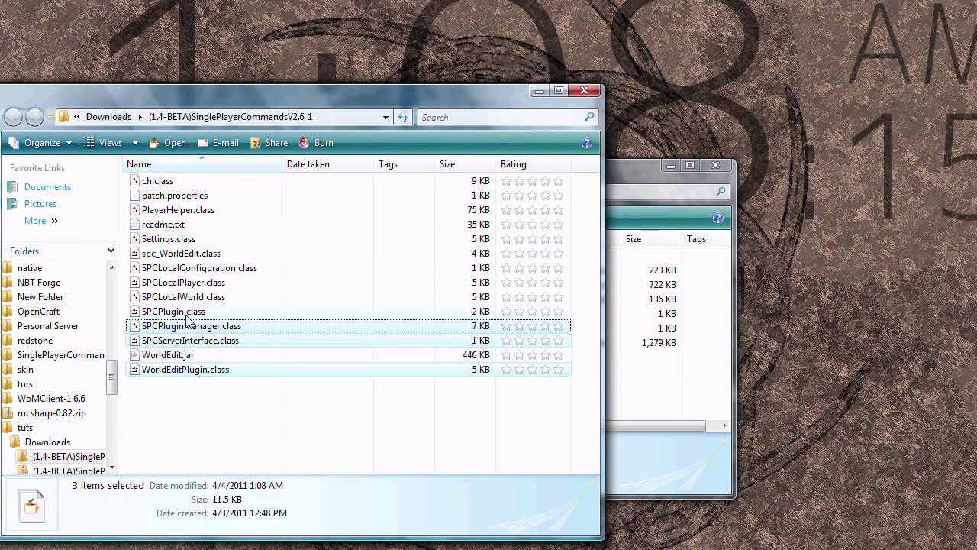
{"action": "left_click", "coordinate": [189, 309], "text": "ctrl"}
{"action": "left_click", "coordinate": [189, 297], "text": "ctrl"}
{"action": "left_click", "coordinate": [191, 282], "text": "ctrl"}
{"action": "left_click", "coordinate": [189, 267], "text": "ctrl"}
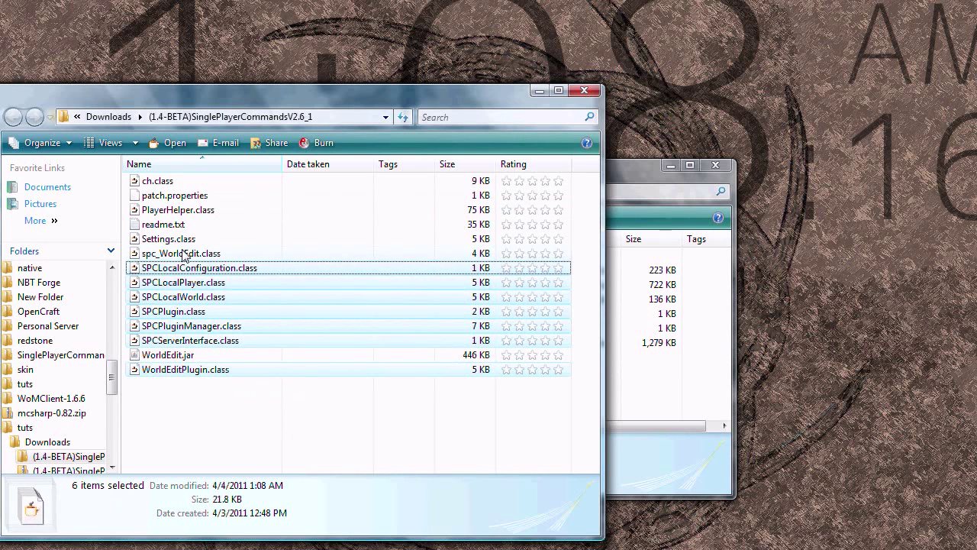
{"action": "left_click", "coordinate": [182, 253], "text": "ctrl"}
{"action": "left_click", "coordinate": [180, 240], "text": "ctrl"}
{"action": "left_click", "coordinate": [174, 210], "text": "ctrl"}
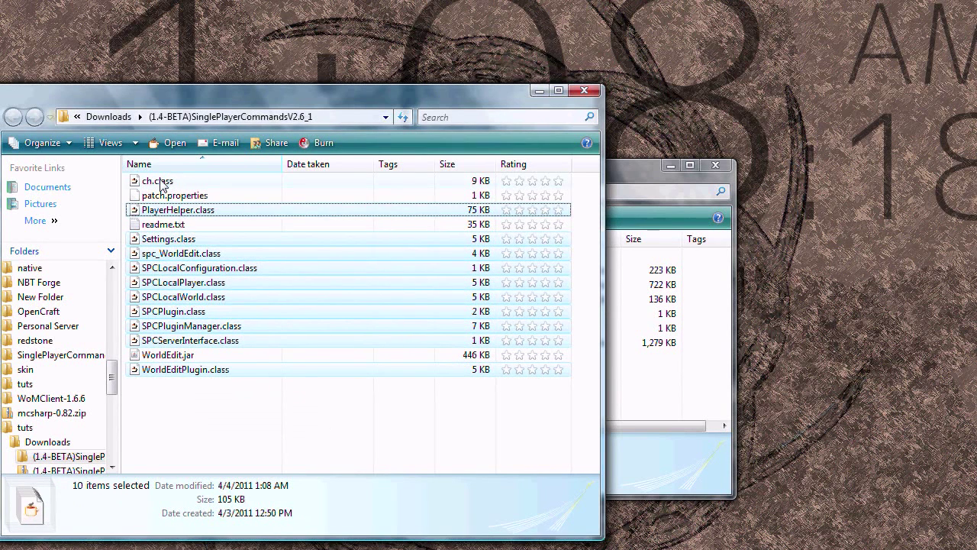
{"action": "left_click", "coordinate": [161, 182], "text": "ctrl"}
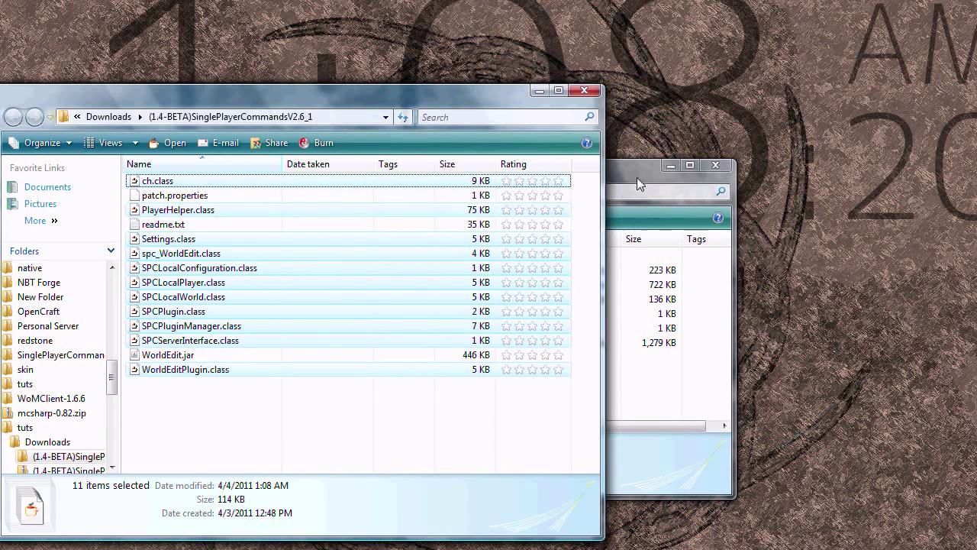
Open minecraft.jar from the bin folder as an archive in 7-Zip
{"action": "left_click_drag", "start_coordinate": [636, 177], "coordinate": [813, 173]}
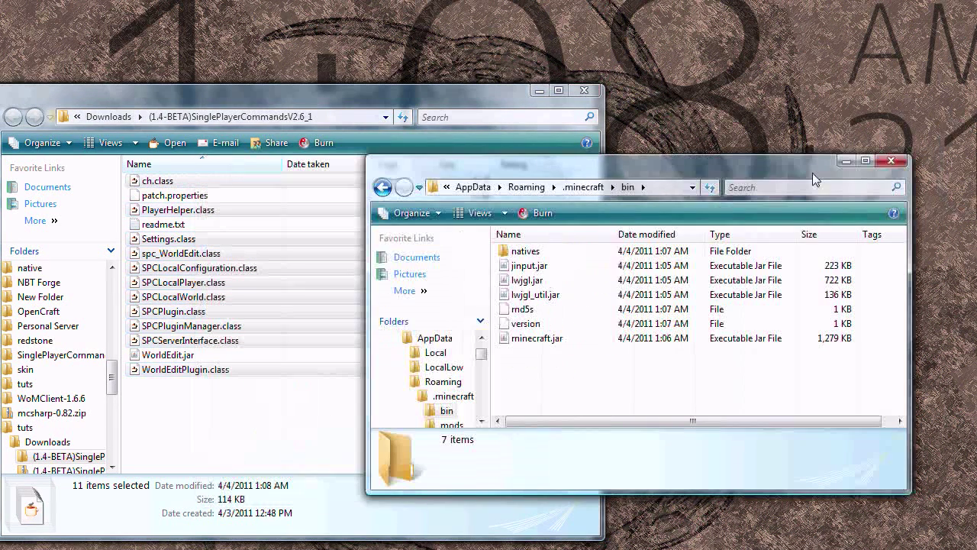
{"action": "right_click", "coordinate": [537, 338]}
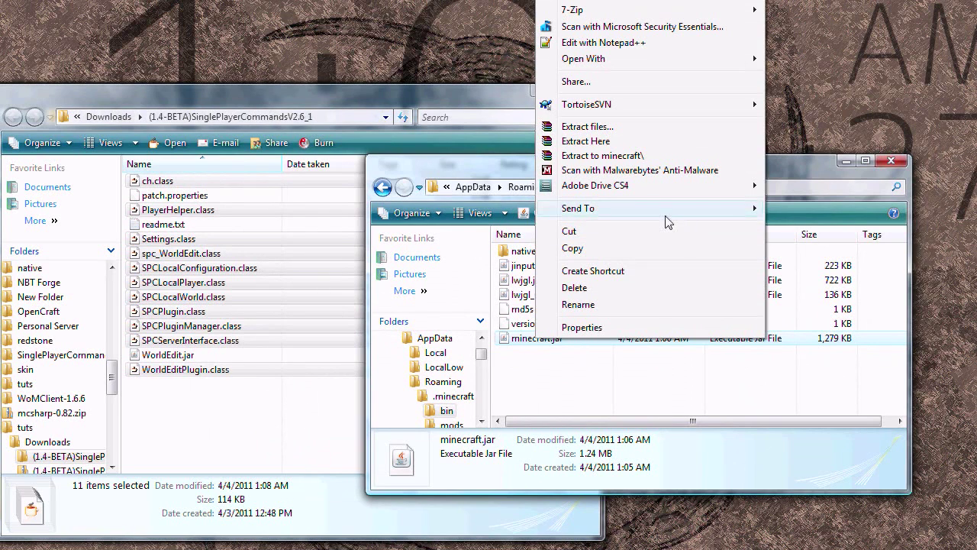
{"action": "mouse_move", "coordinate": [736, 13]}
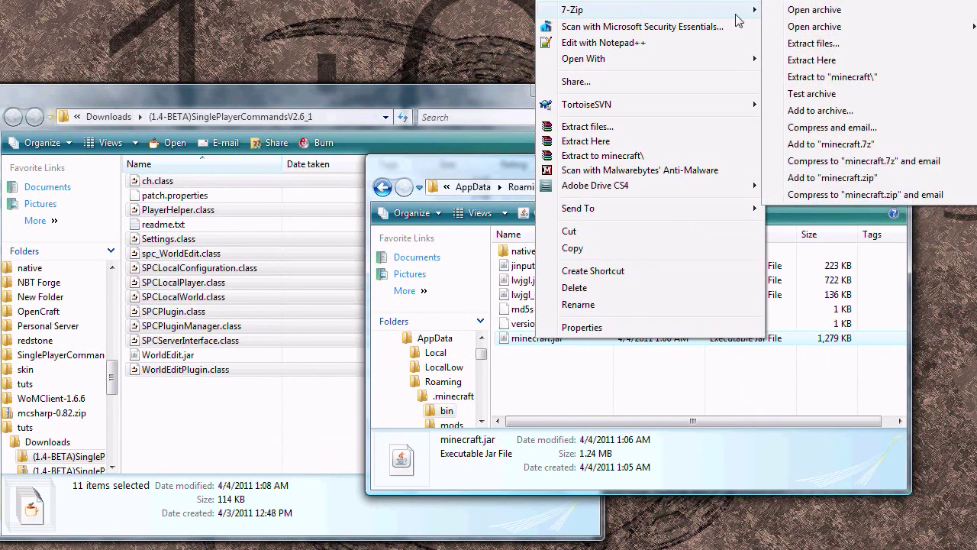
{"action": "left_click", "coordinate": [814, 9]}
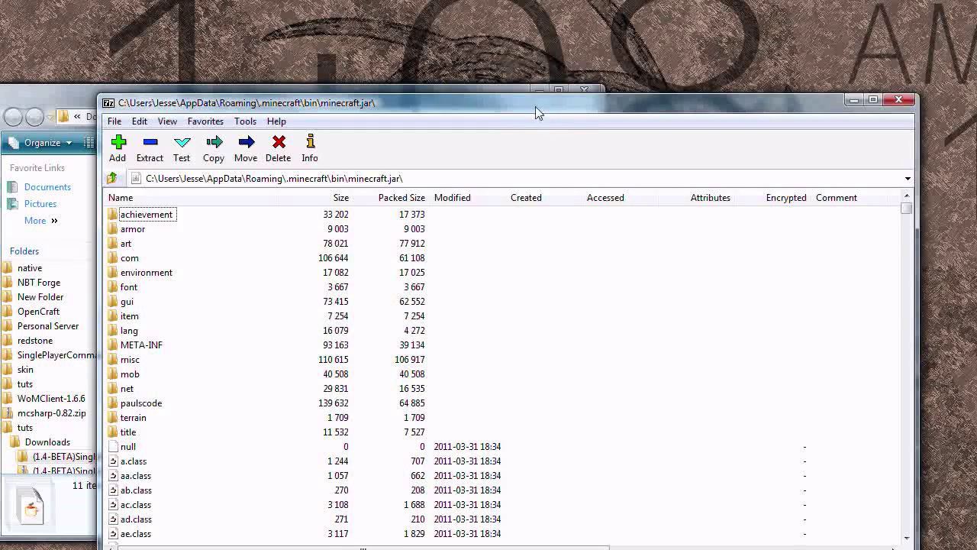
Delete the META-INF folder from the minecraft.jar archive, keeping the extracted mod files accessible beside it
{"action": "left_click_drag", "start_coordinate": [536, 112], "coordinate": [610, 49]}
{"action": "left_click", "coordinate": [223, 282]}
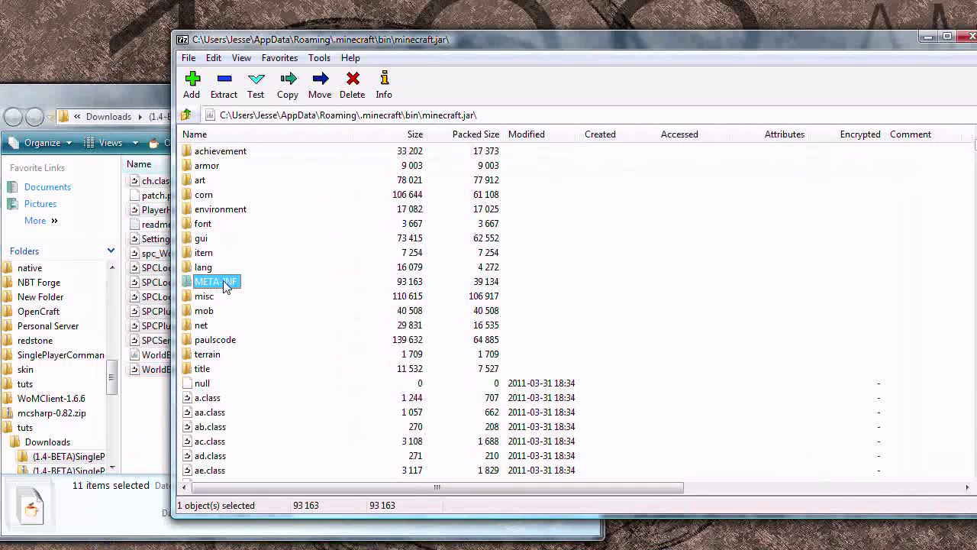
{"action": "right_click", "coordinate": [226, 287]}
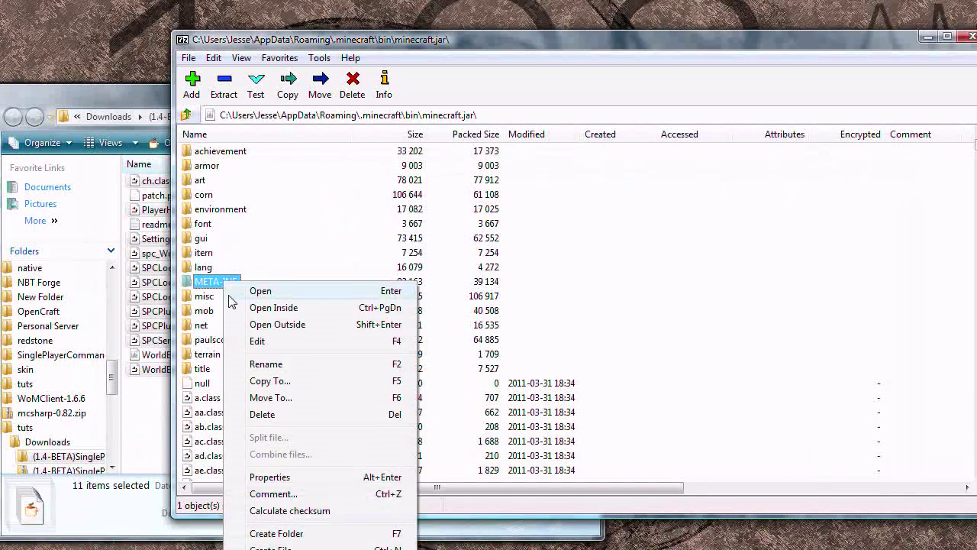
{"action": "left_click", "coordinate": [262, 414]}
{"action": "left_click", "coordinate": [544, 371]}
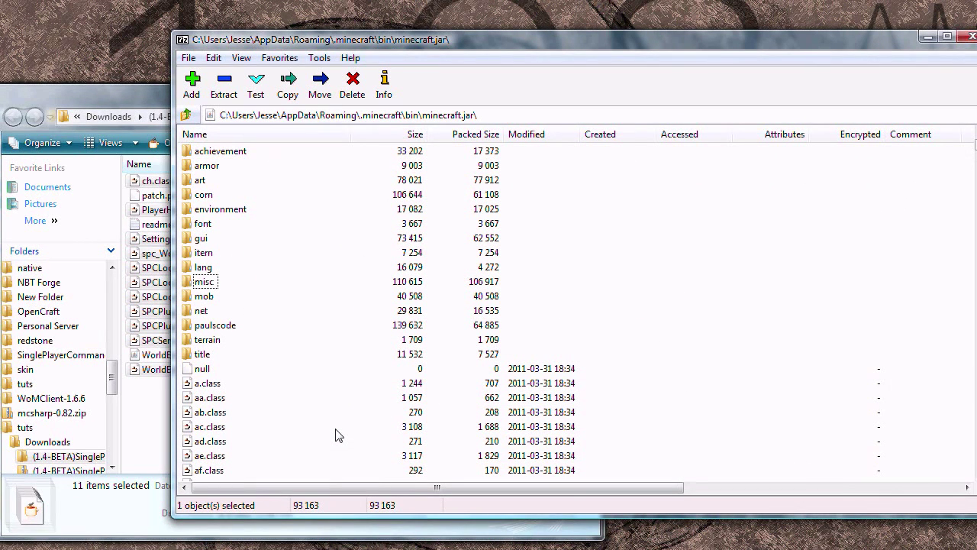
Copy the selected mod class files into the root of the minecraft.jar archive and close the archive
{"action": "left_click_drag", "start_coordinate": [339, 435], "coordinate": [338, 432]}
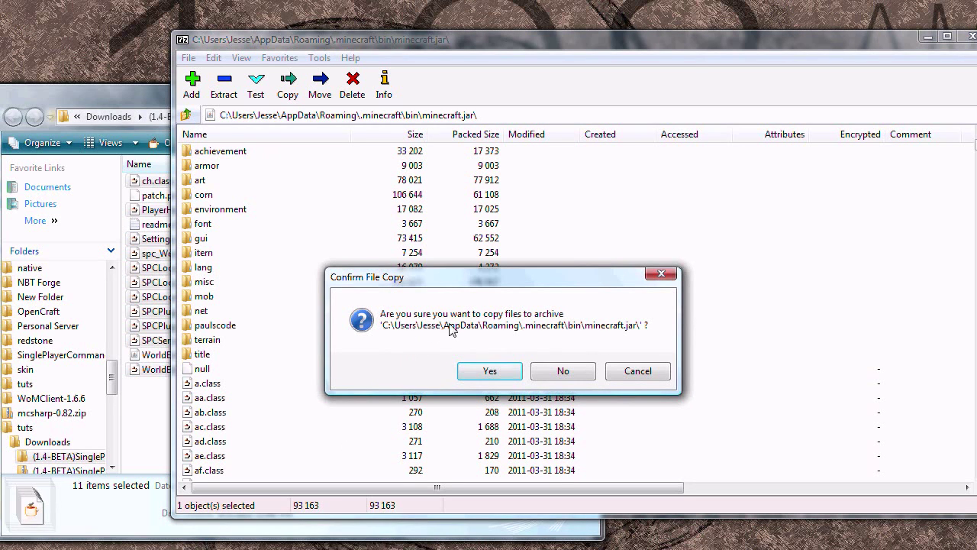
{"action": "left_click", "coordinate": [495, 372]}
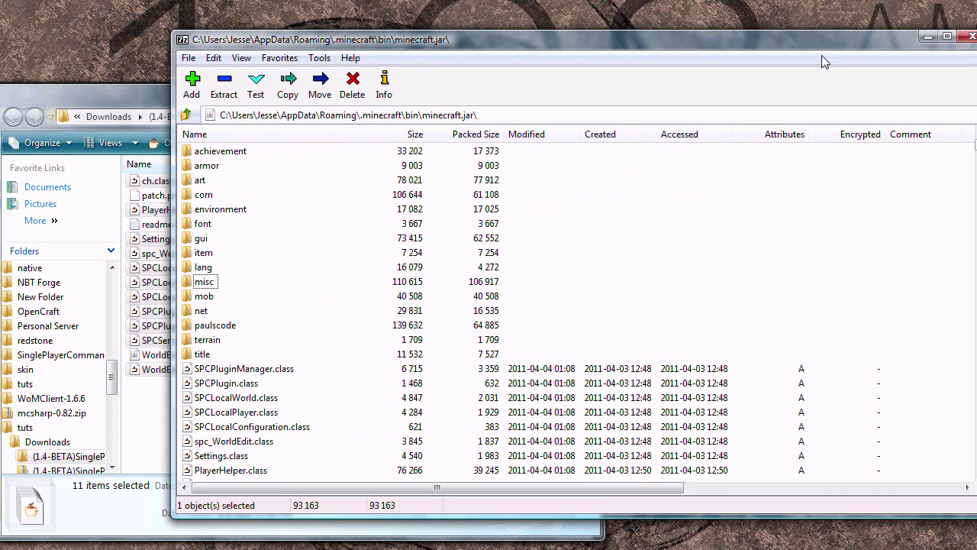
{"action": "left_click", "coordinate": [968, 36]}
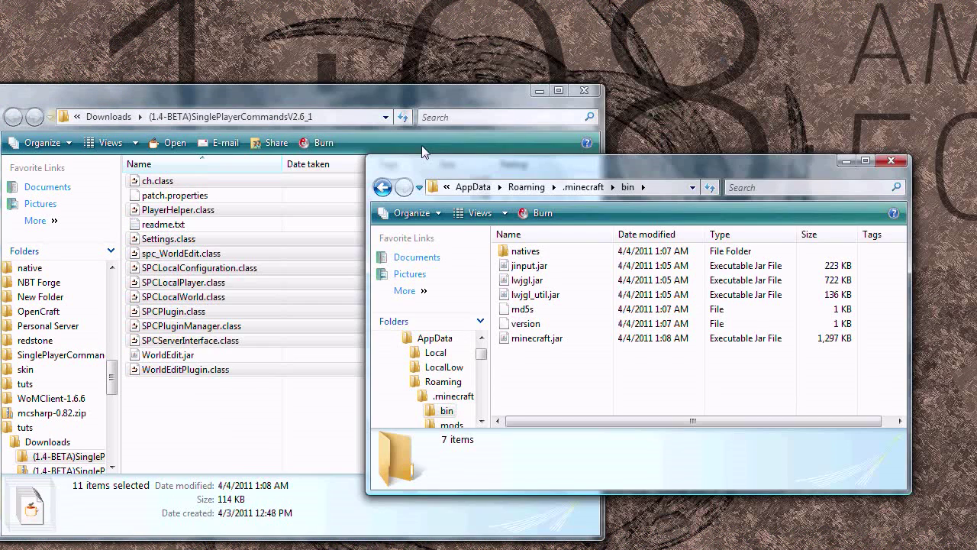
Move only WorldEdit.jar from the extracted mod folder into the .minecraft bin folder
{"action": "left_click", "coordinate": [241, 414]}
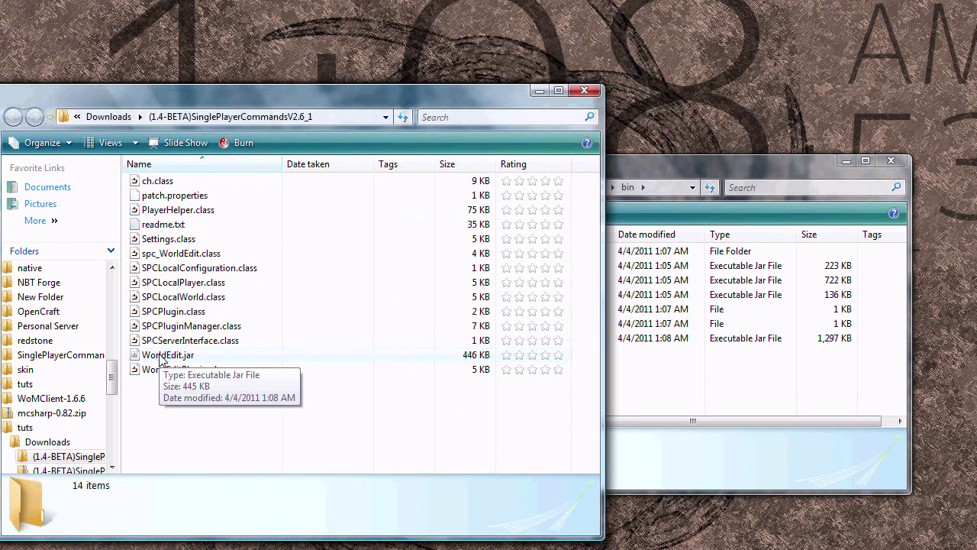
{"action": "left_click_drag", "start_coordinate": [160, 359], "coordinate": [686, 368]}
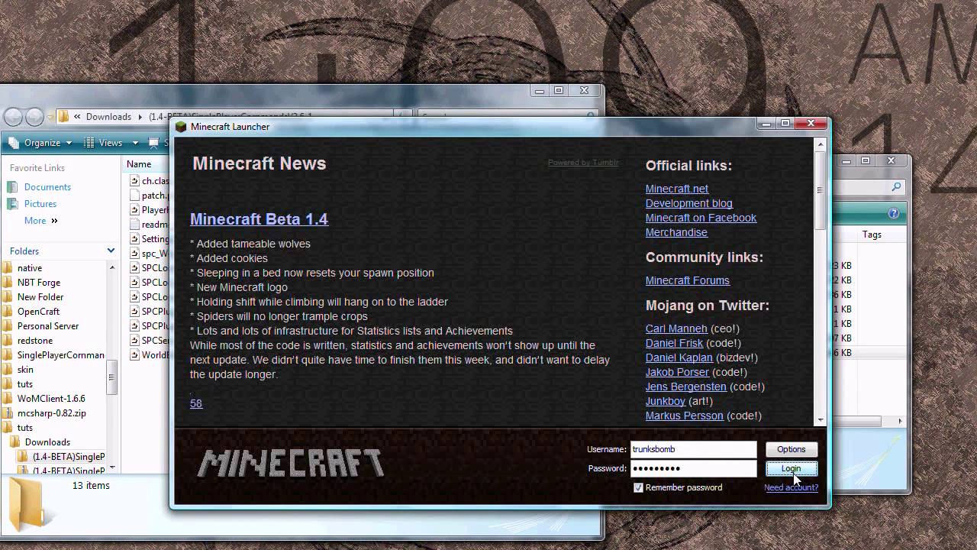
Log in to Minecraft with the remembered account and load the first singleplayer world
{"action": "left_click", "coordinate": [791, 469]}
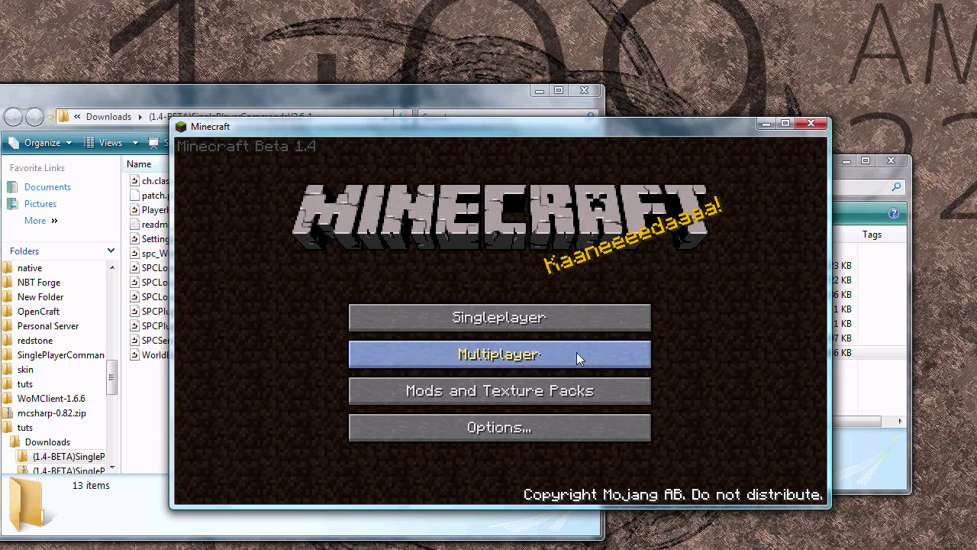
{"action": "left_click", "coordinate": [540, 318]}
{"action": "double_click", "coordinate": [487, 295]}
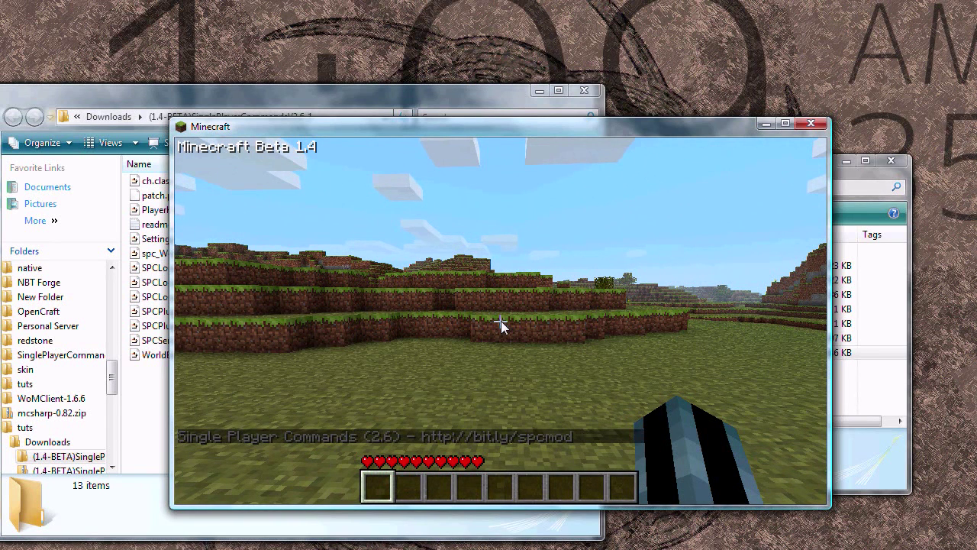
Bring up the in-game chat prompt, and check which key is assigned to Chat in the control settings
{"action": "key", "text": "t"}
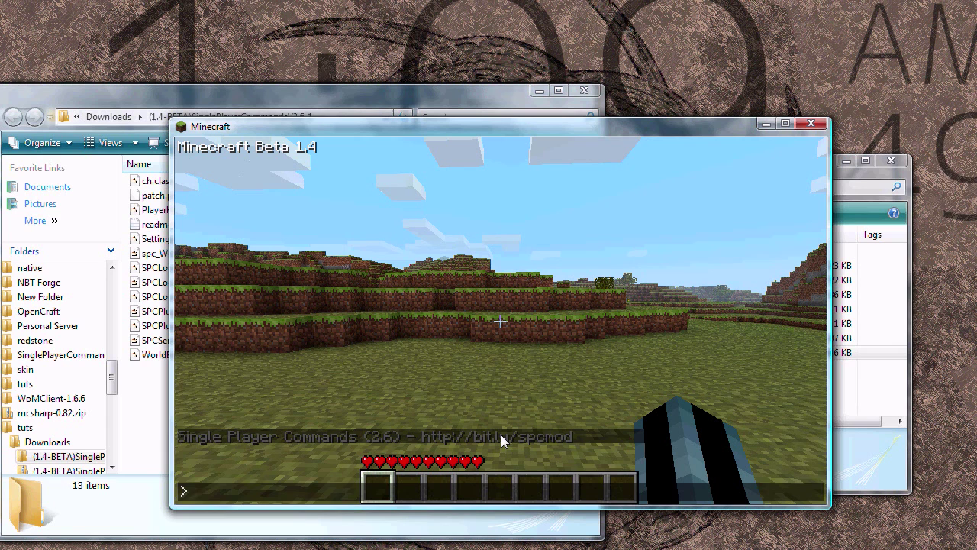
{"action": "key", "text": "Escape"}
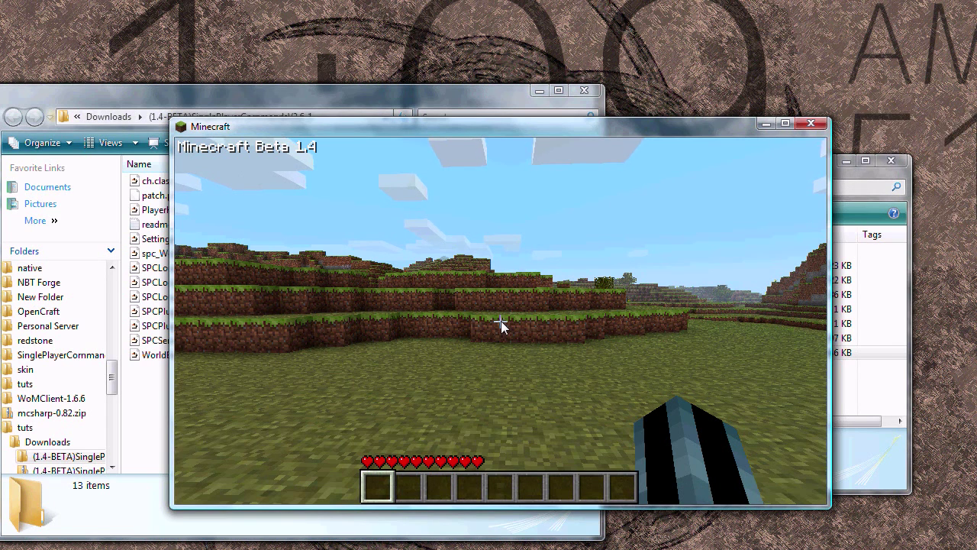
{"action": "key", "text": "Escape"}
{"action": "left_click", "coordinate": [507, 390]}
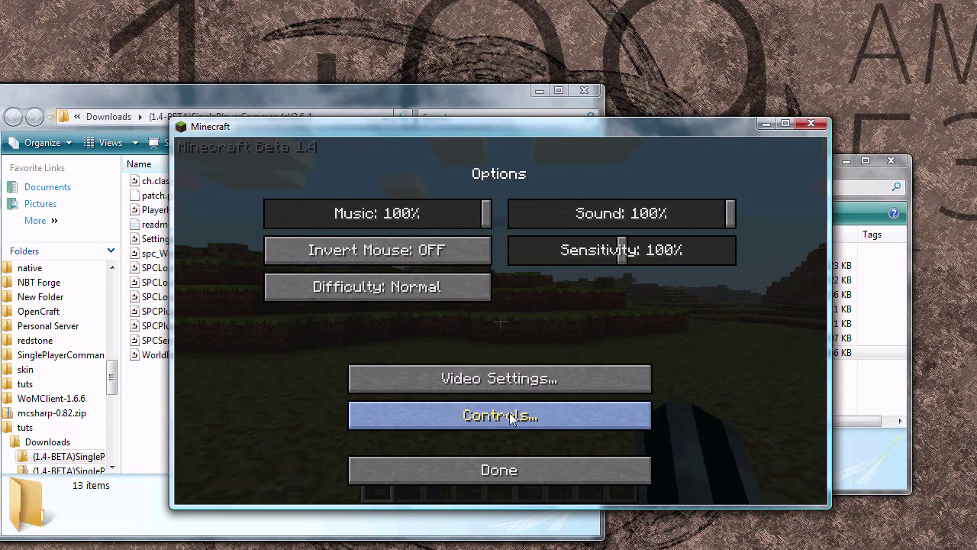
{"action": "left_click", "coordinate": [517, 413]}
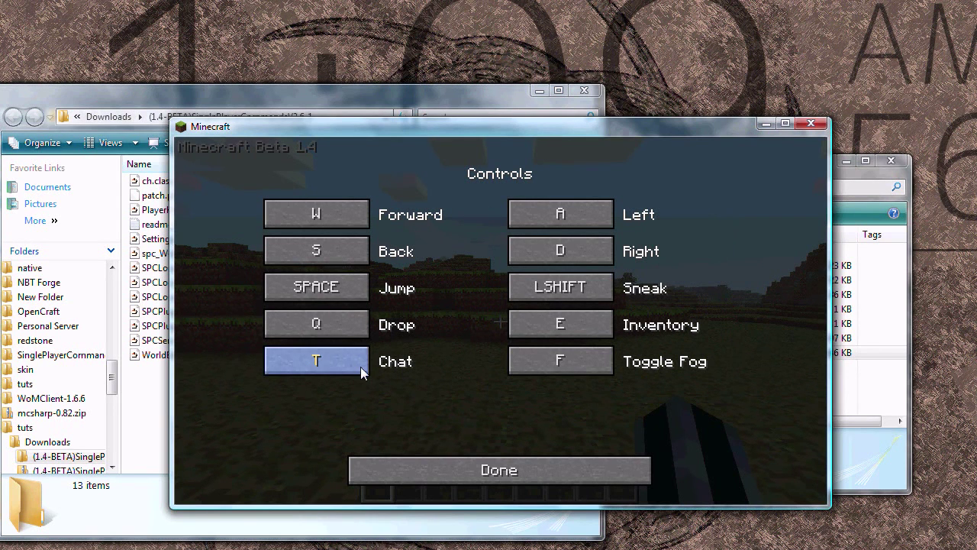
{"action": "left_click", "coordinate": [510, 466]}
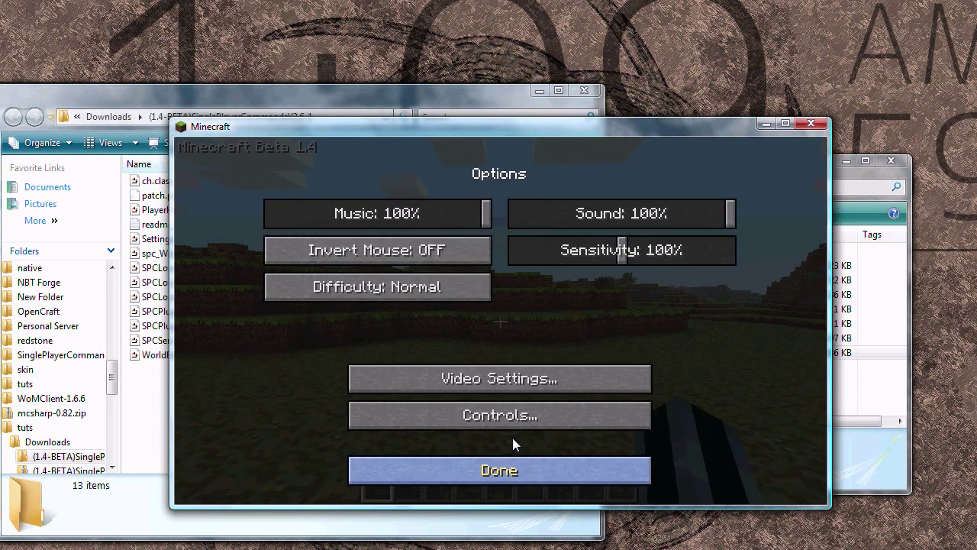
{"action": "left_click", "coordinate": [508, 469]}
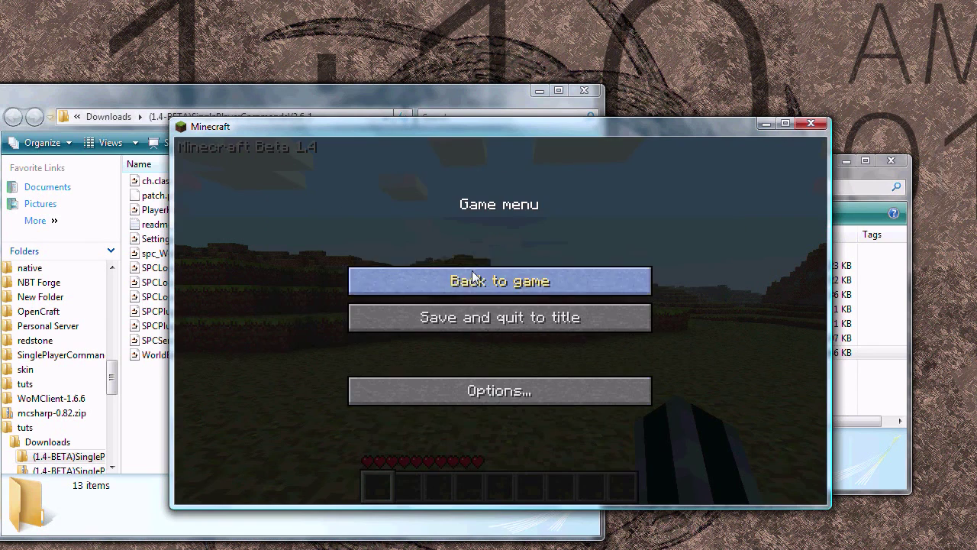
Resume the game, turn on flying with the fly command, and fly around over the terrain to test it
{"action": "left_click", "coordinate": [500, 281]}
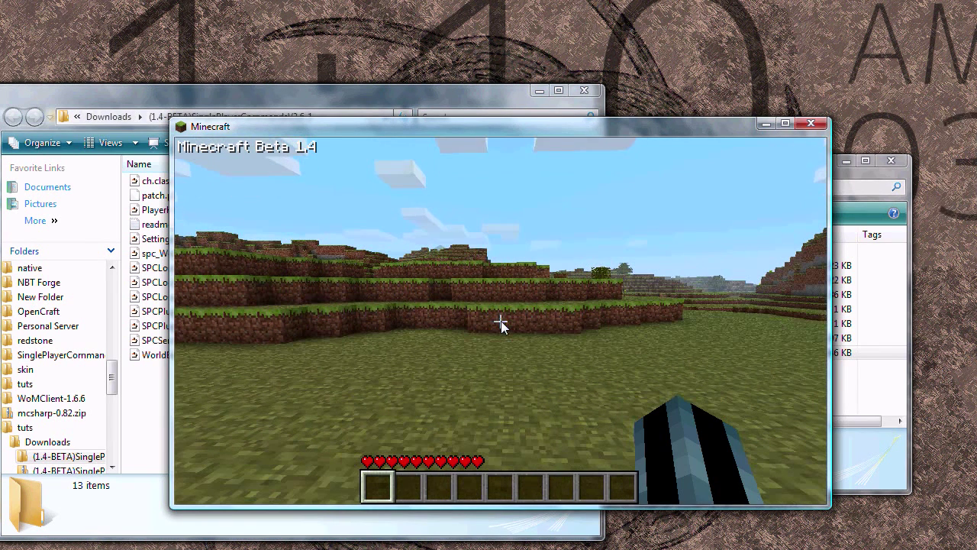
{"action": "key", "text": "t"}
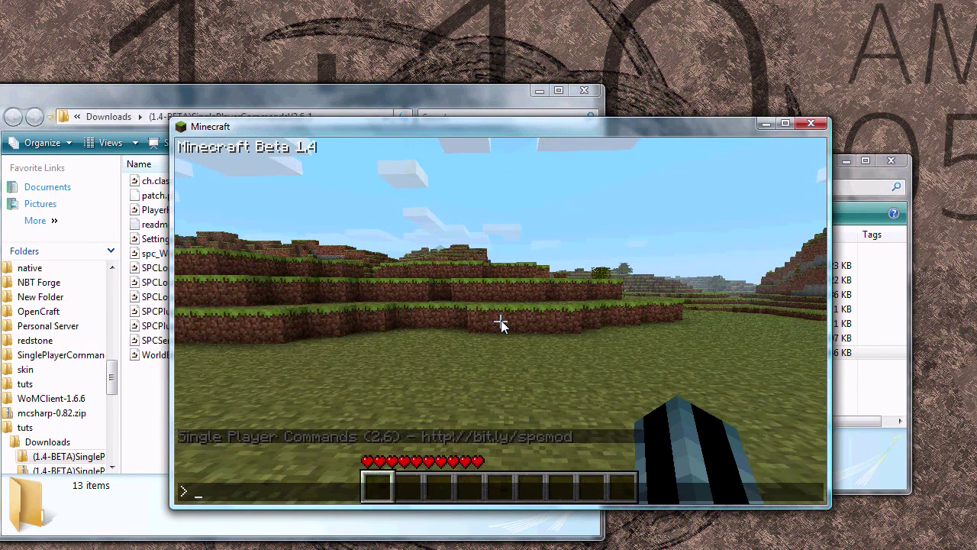
{"action": "type", "text": "fly"}
{"action": "key", "text": "Return"}
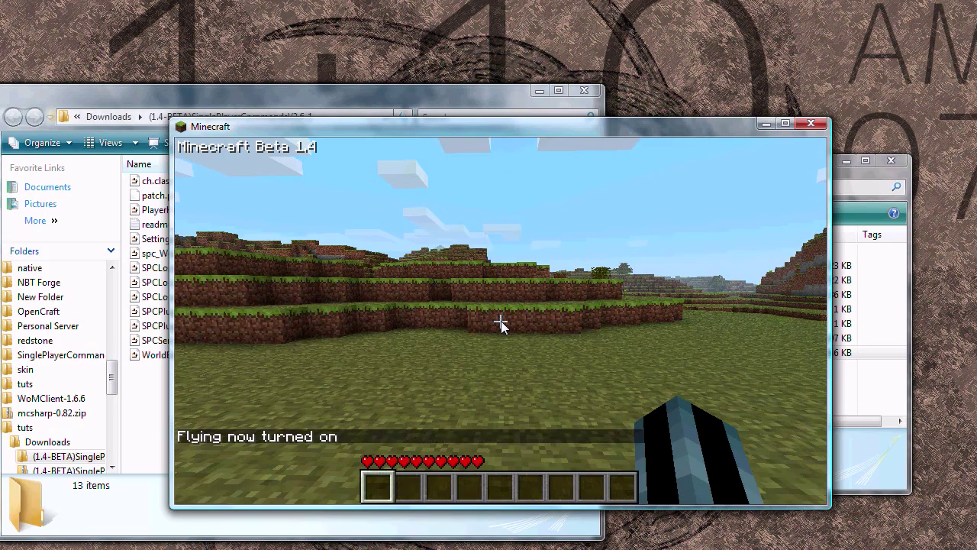
{"action": "key", "text": "space"}
{"action": "key", "text": "space"}
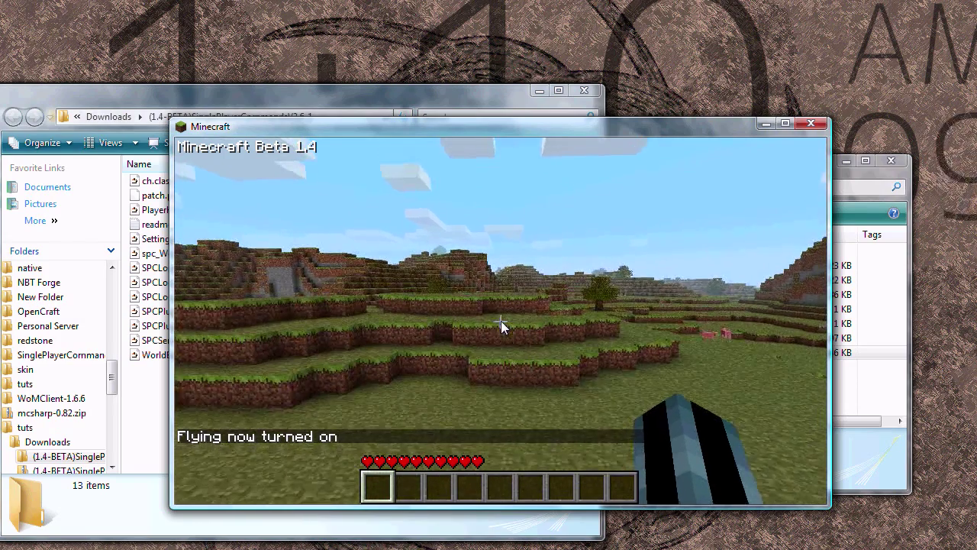
{"action": "key", "text": "shift"}
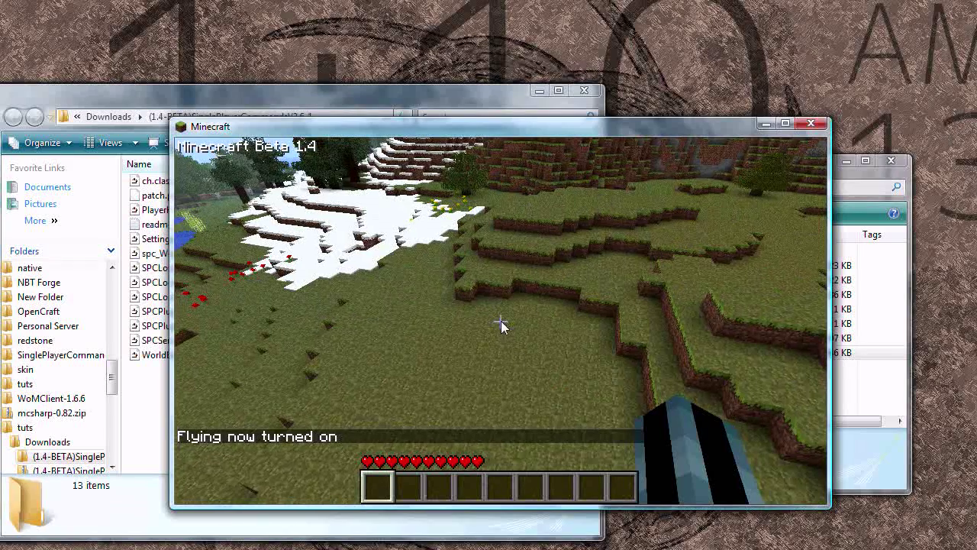
{"action": "key", "text": "a"}
{"action": "key", "text": "a"}
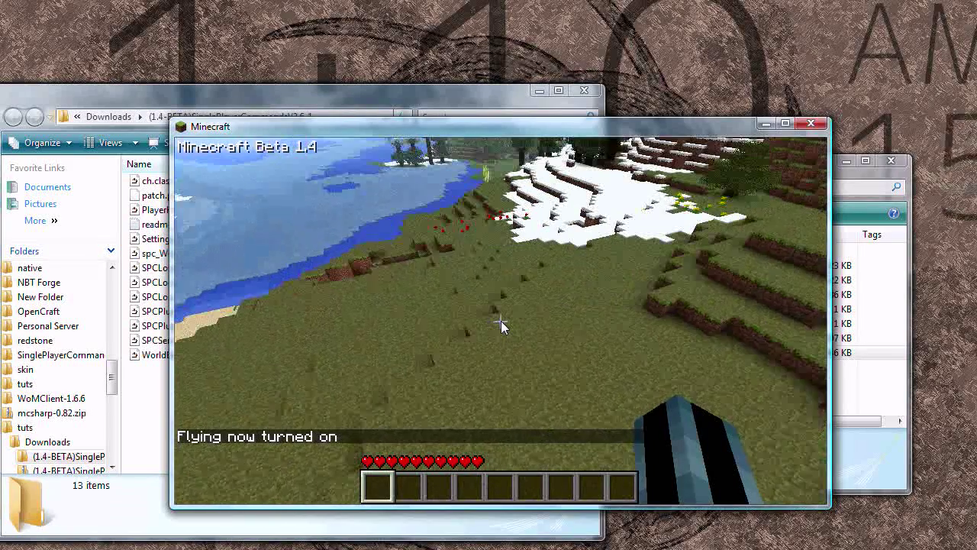
Save and quit the world, and close Minecraft
{"action": "key", "text": "Escape"}
{"action": "left_click", "coordinate": [498, 321]}
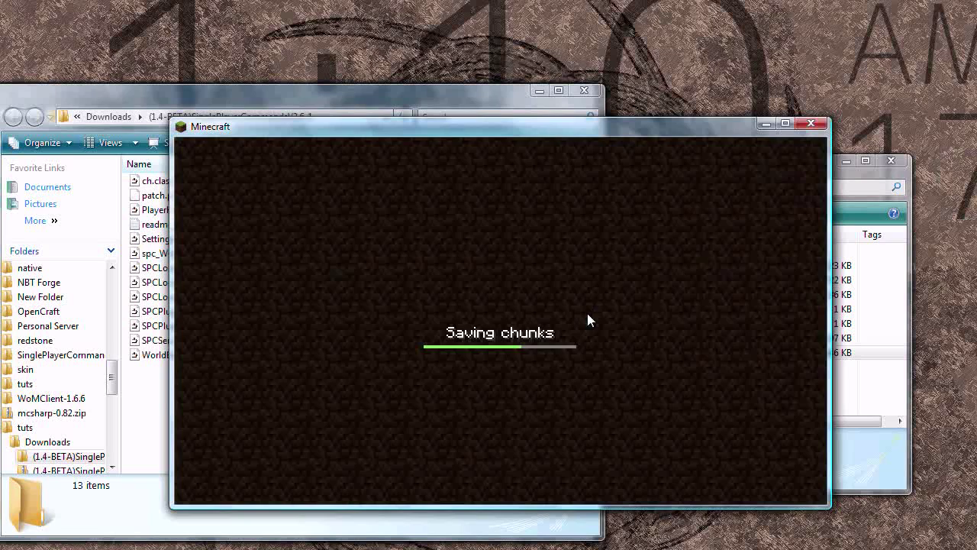
{"action": "left_click", "coordinate": [812, 124]}
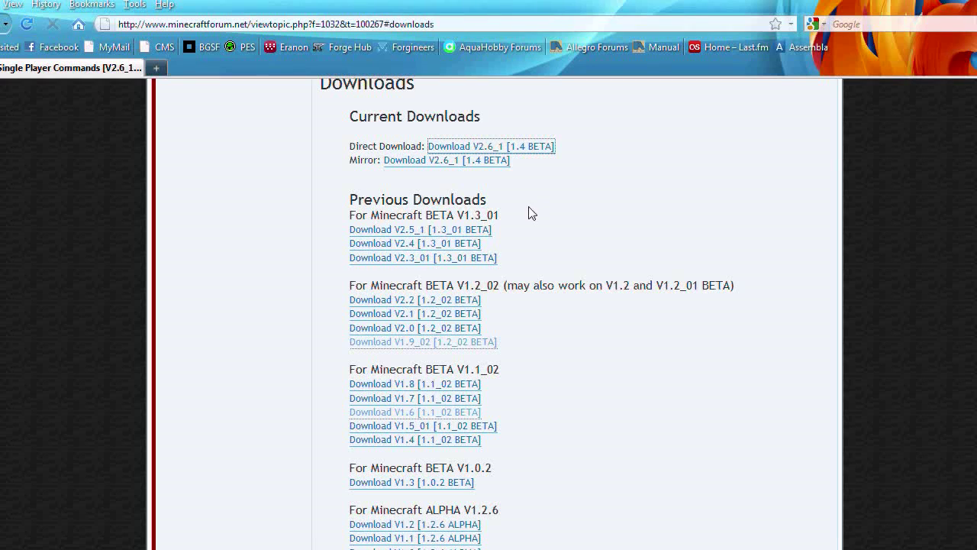
Find the Wolf Tamer plugin on the Single Player Commands forum page and download spc_tamewolf.class, saving it to disk
{"action": "scroll", "coordinate": [229, 325], "scroll_direction": "down", "scroll_amount": 2}
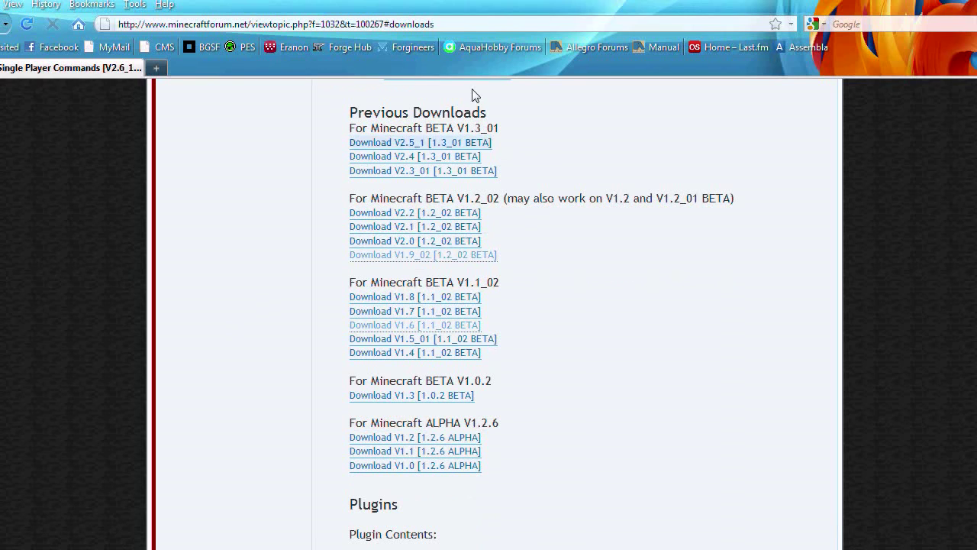
{"action": "scroll", "coordinate": [196, 320], "scroll_direction": "down", "scroll_amount": 6}
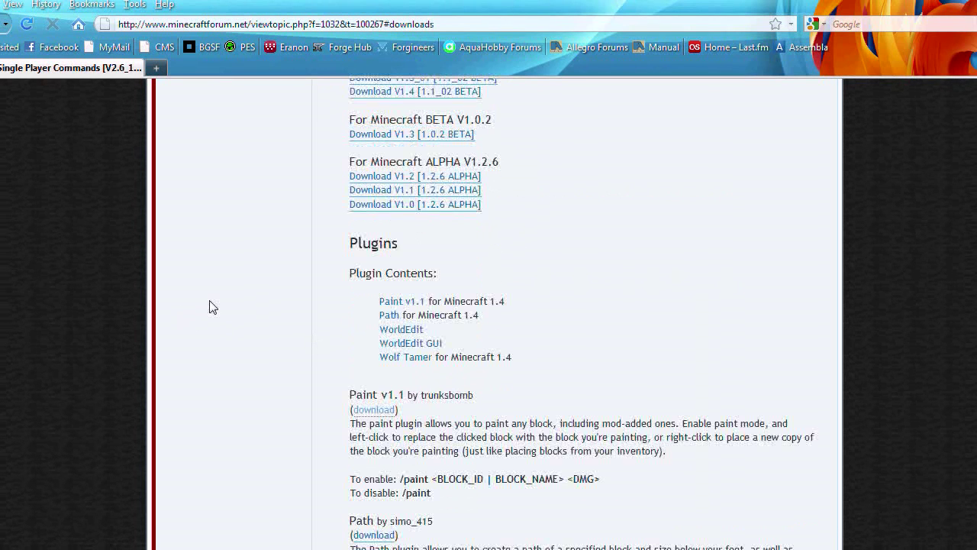
{"action": "scroll", "coordinate": [202, 289], "scroll_direction": "down", "scroll_amount": 4}
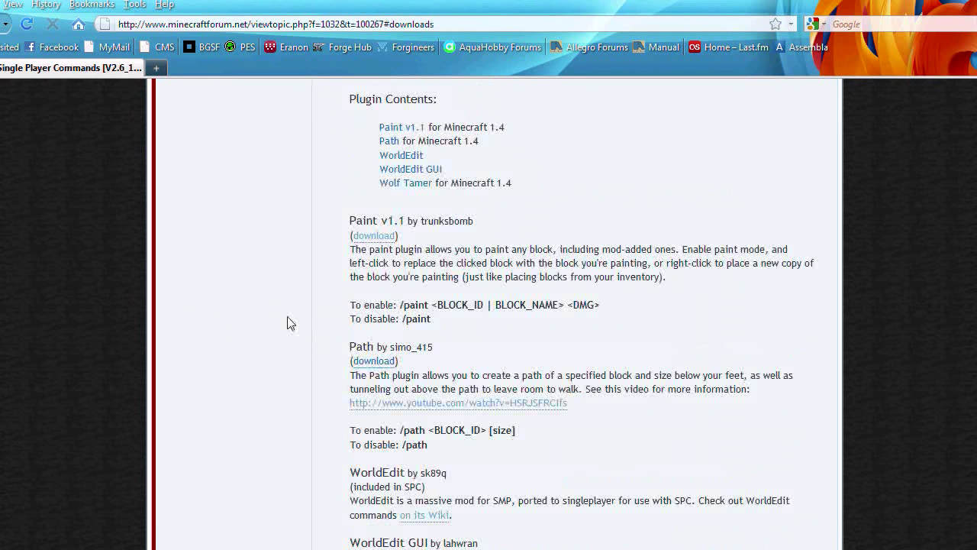
{"action": "scroll", "coordinate": [361, 281], "scroll_direction": "down", "scroll_amount": 6}
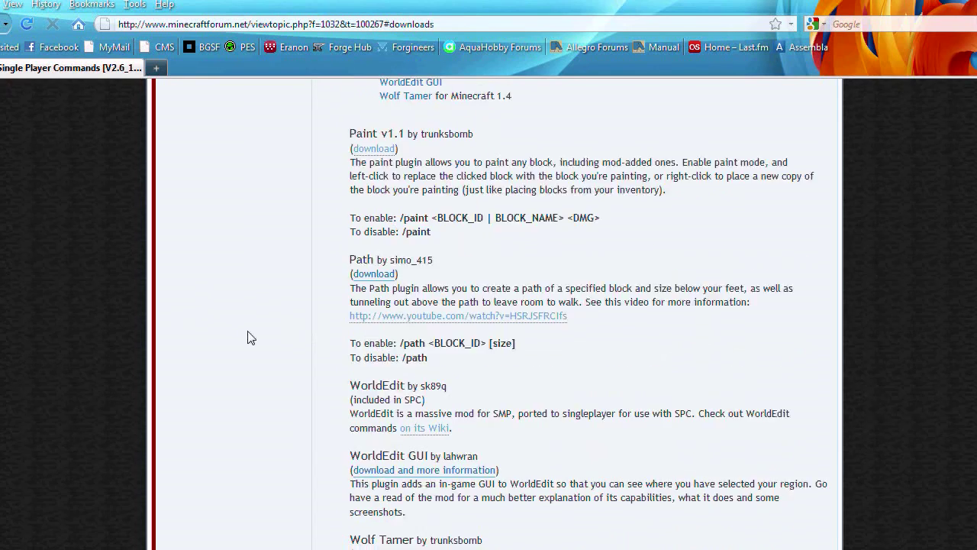
{"action": "left_click", "coordinate": [374, 379]}
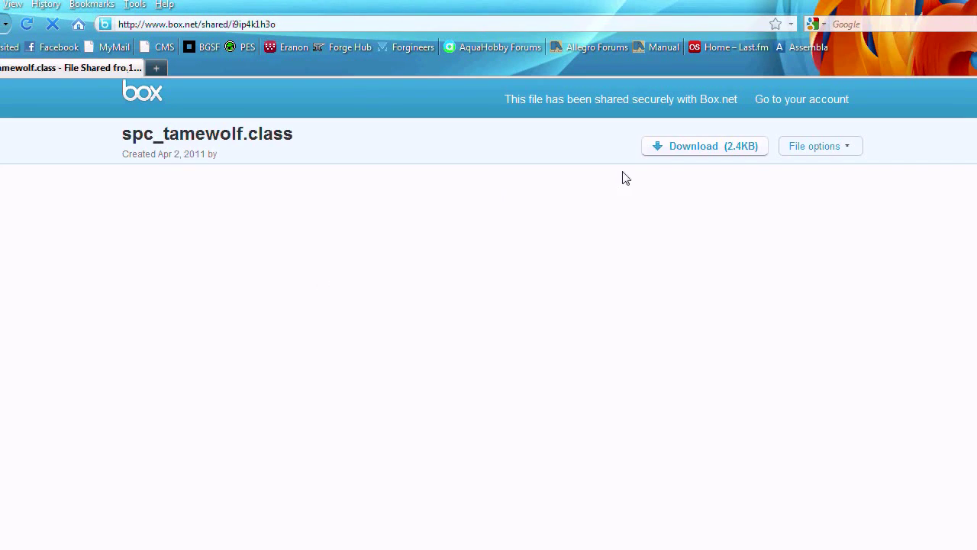
{"action": "left_click", "coordinate": [702, 152]}
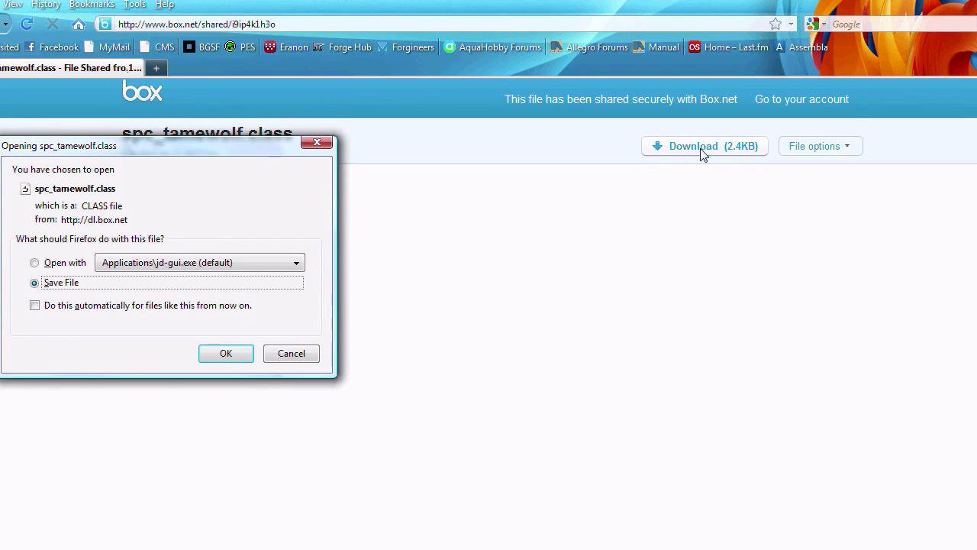
{"action": "left_click", "coordinate": [225, 353]}
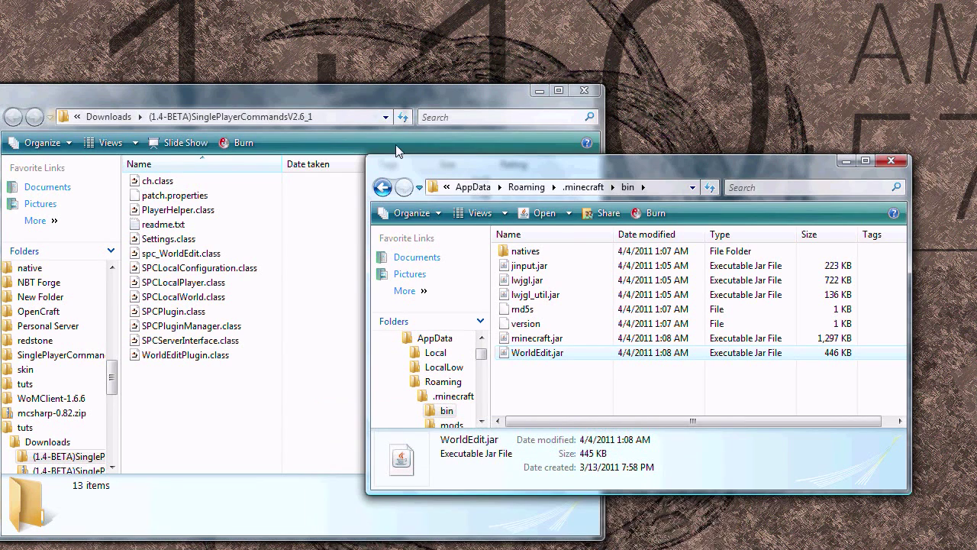
Show the downloaded spc_tamewolf.class in its containing folder, and bring the .minecraft bin folder window to the front
{"action": "right_click", "coordinate": [214, 228]}
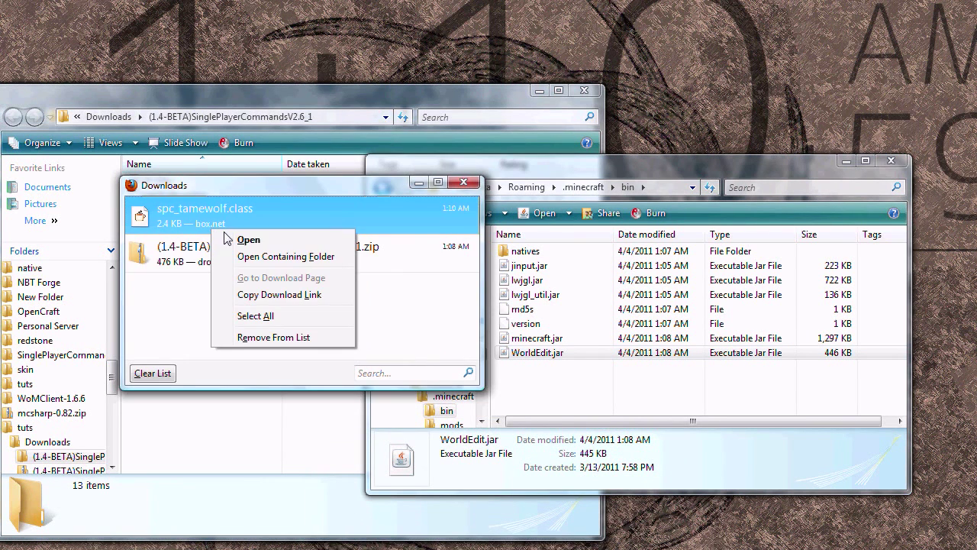
{"action": "left_click", "coordinate": [251, 257]}
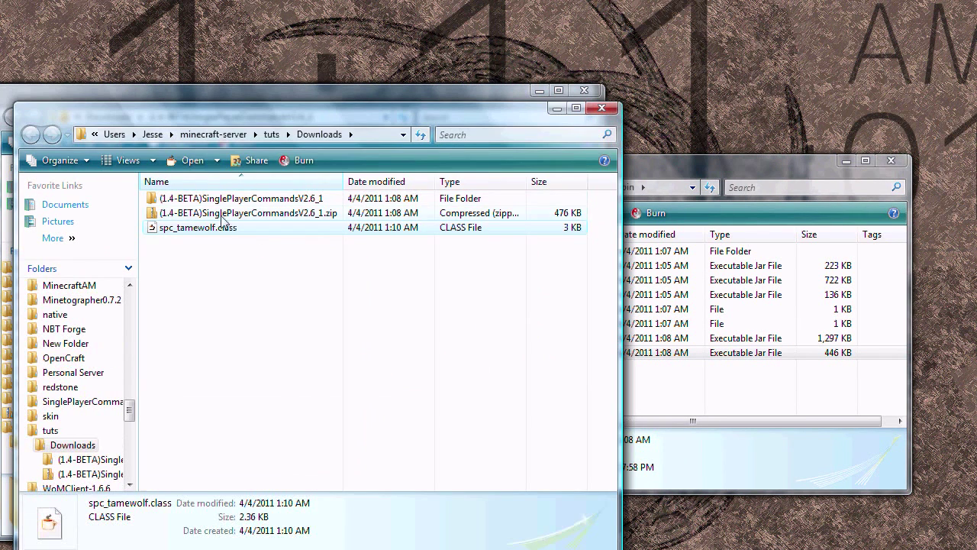
{"action": "left_click", "coordinate": [695, 165]}
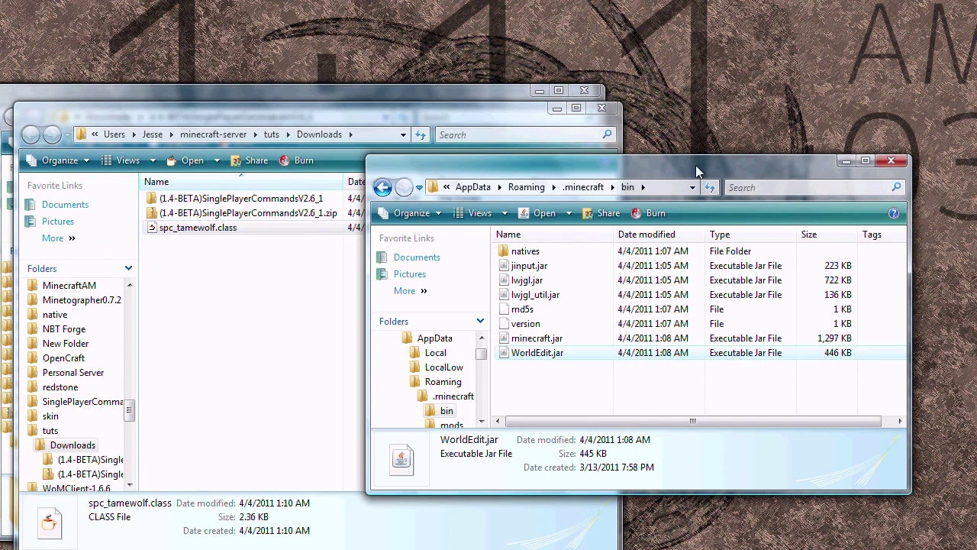
Open minecraft.jar as an archive with 7-Zip, copy spc_tamewolf.class into its root, and close the archive
{"action": "right_click", "coordinate": [539, 339]}
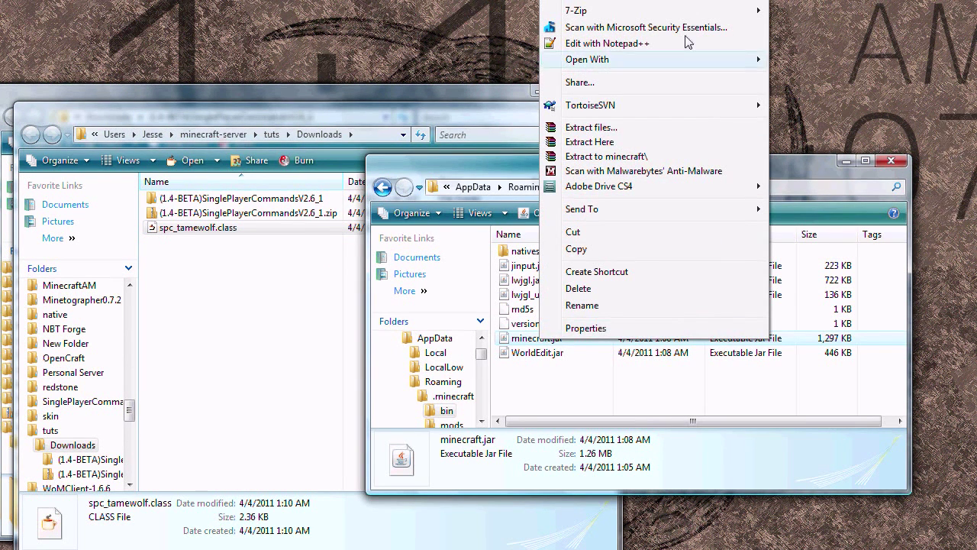
{"action": "mouse_move", "coordinate": [756, 11]}
{"action": "left_click", "coordinate": [817, 10]}
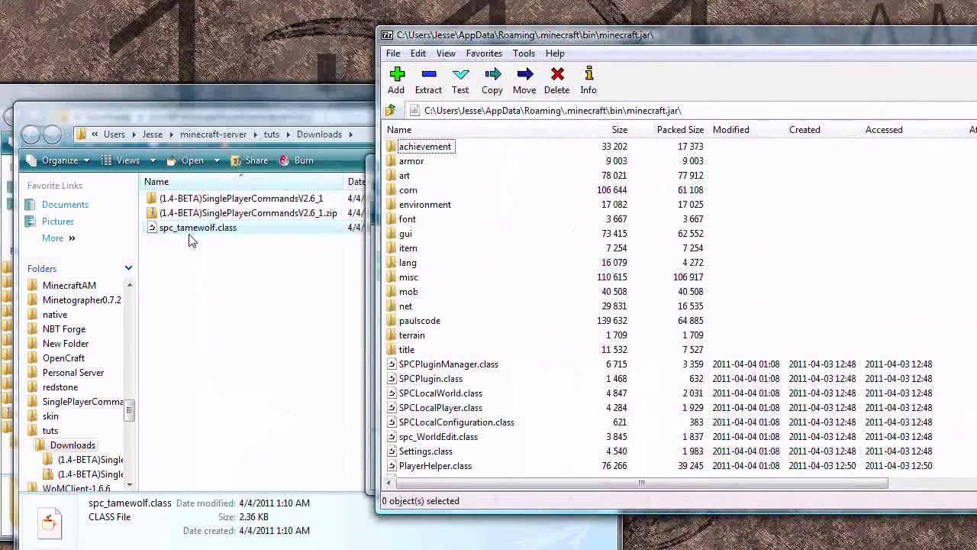
{"action": "left_click_drag", "start_coordinate": [191, 234], "coordinate": [709, 418]}
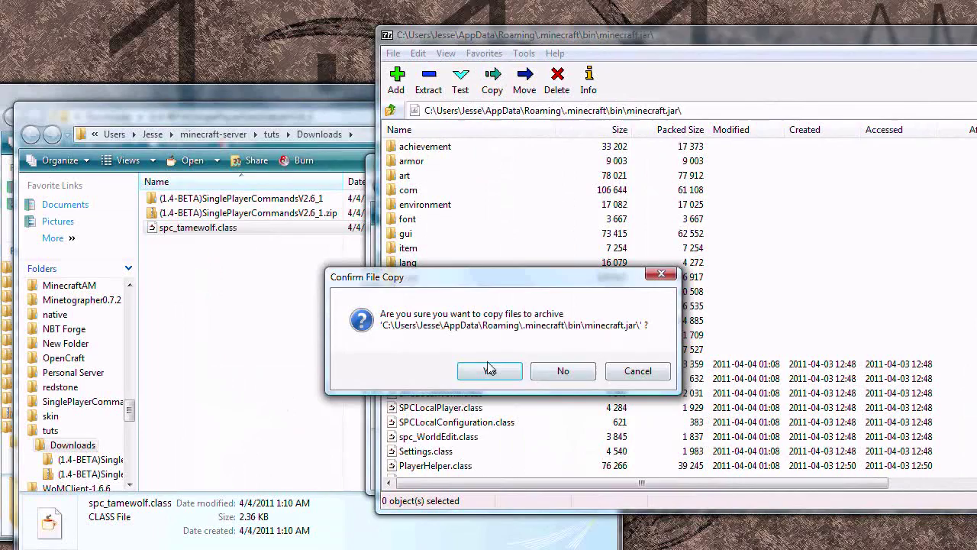
{"action": "left_click", "coordinate": [489, 371]}
{"action": "left_click_drag", "start_coordinate": [744, 48], "coordinate": [429, 61]}
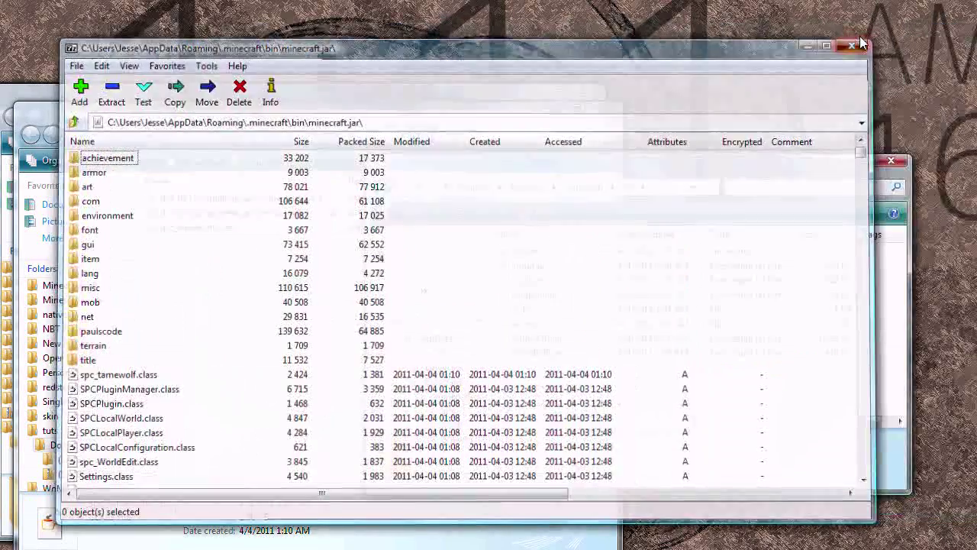
{"action": "left_click", "coordinate": [859, 43]}
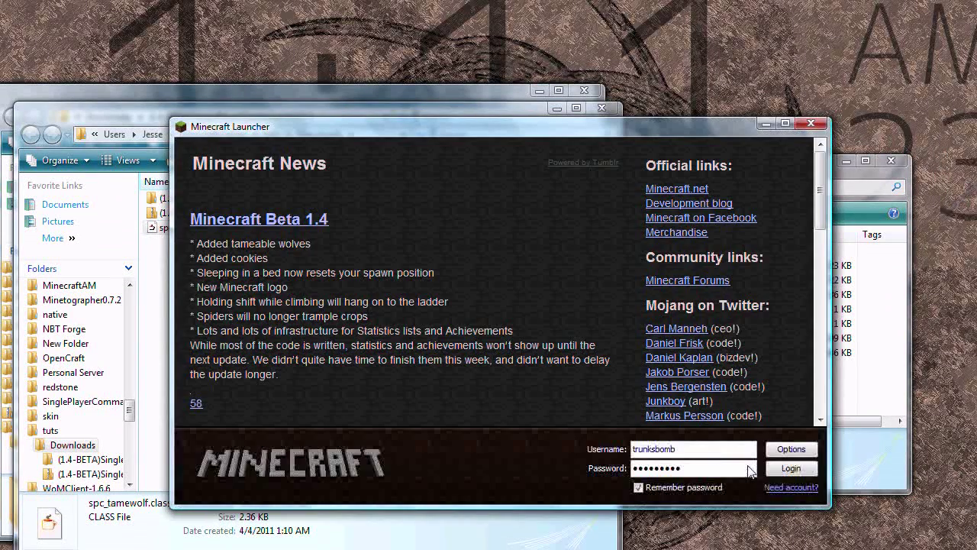
Log in to Minecraft with the remembered account and reload the first singleplayer world
{"action": "left_click", "coordinate": [791, 467]}
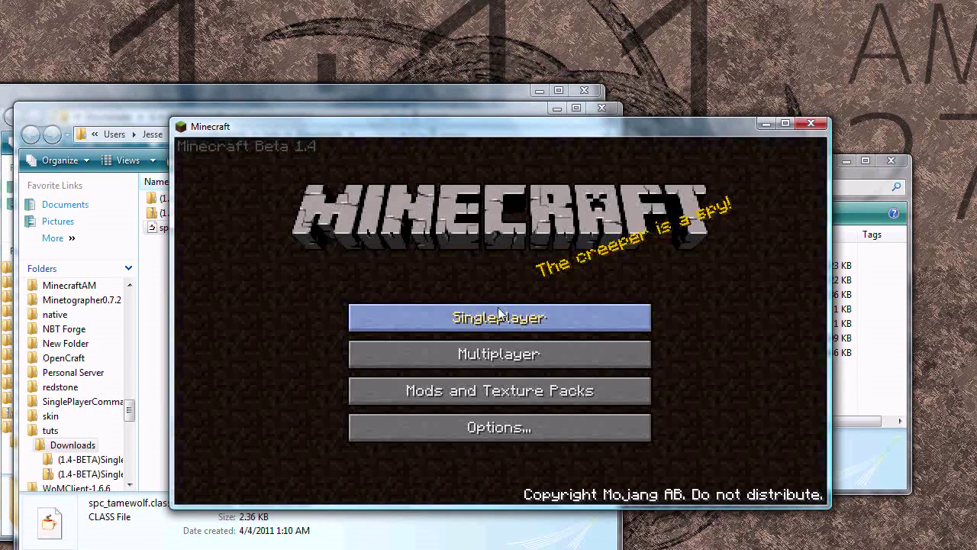
{"action": "left_click", "coordinate": [497, 307]}
{"action": "double_click", "coordinate": [484, 275]}
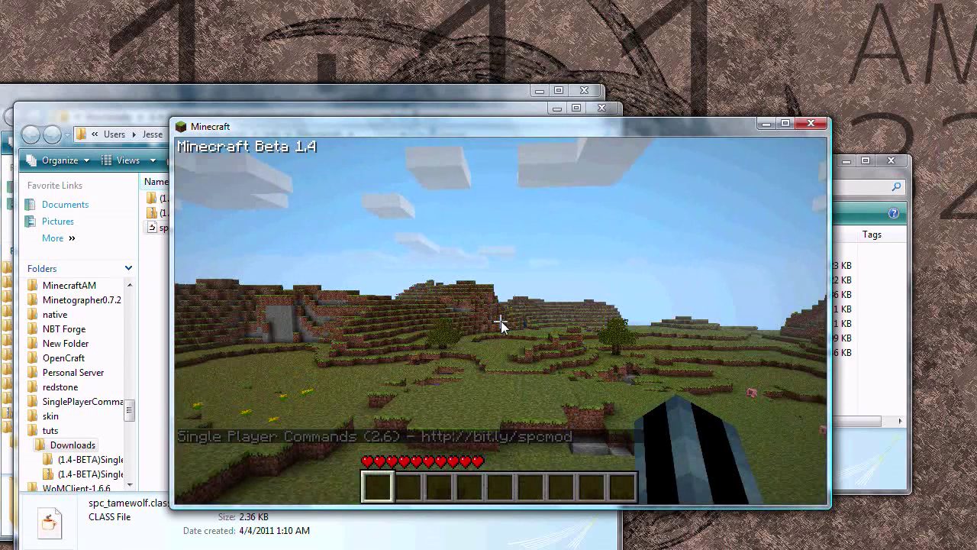
List the loaded Single Player Commands plugins with the plugin list command
{"action": "key", "text": "t"}
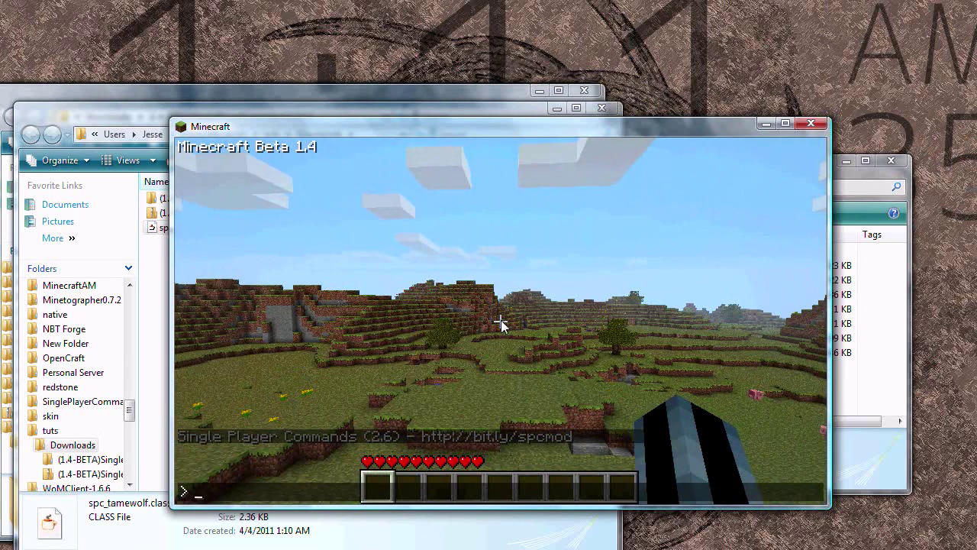
{"action": "type", "text": "plugin list"}
{"action": "key", "text": "Return"}
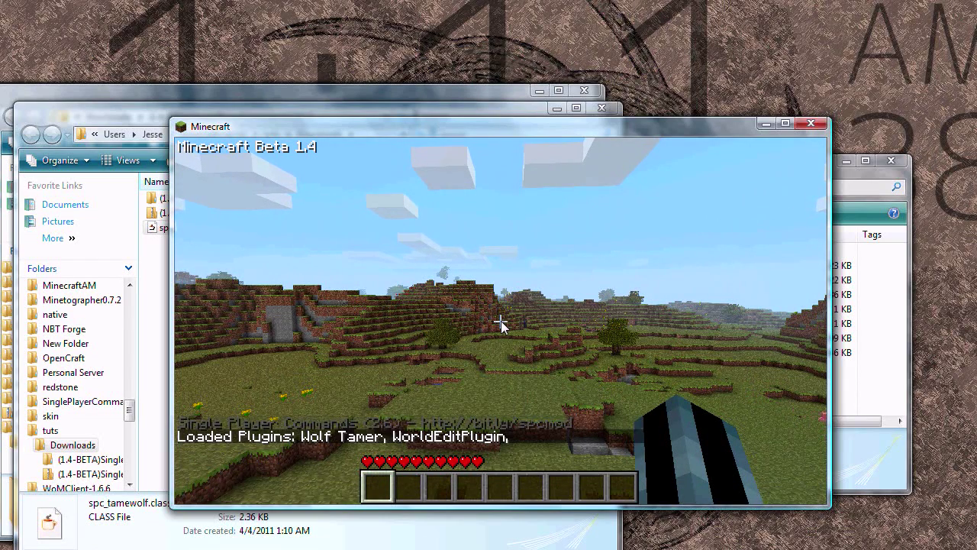
Look over the surrounding terrain and toggle flying off with the fly command
{"action": "key", "text": "w"}
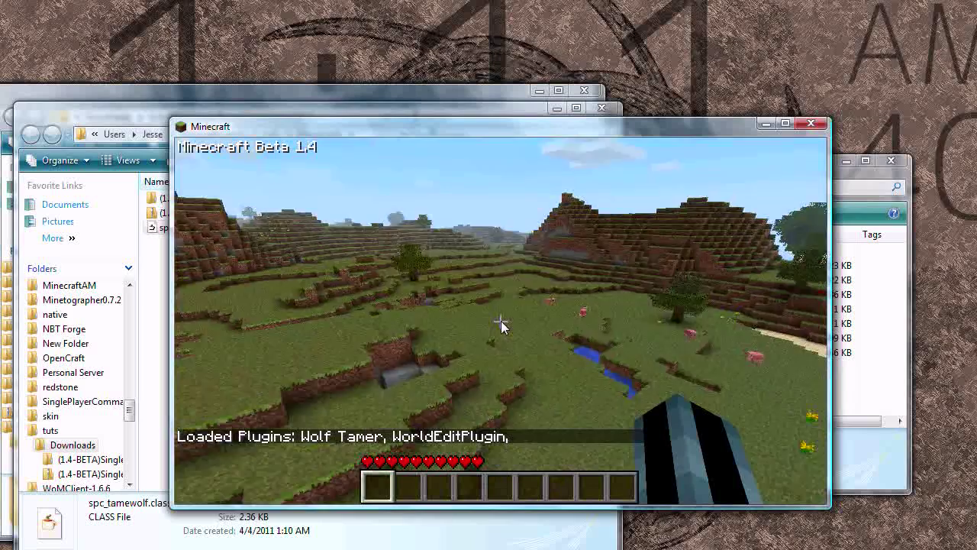
{"action": "key", "text": "w"}
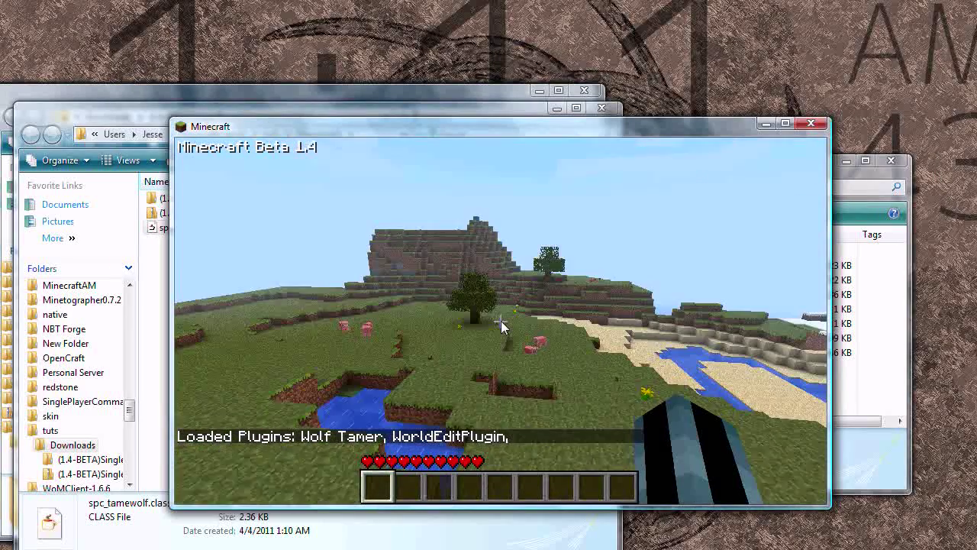
{"action": "type", "text": "t/fly"}
{"action": "key", "text": "Return"}
Try to tame every wolf with the tamewolf all command before any have been spawned
{"action": "key", "text": "t"}
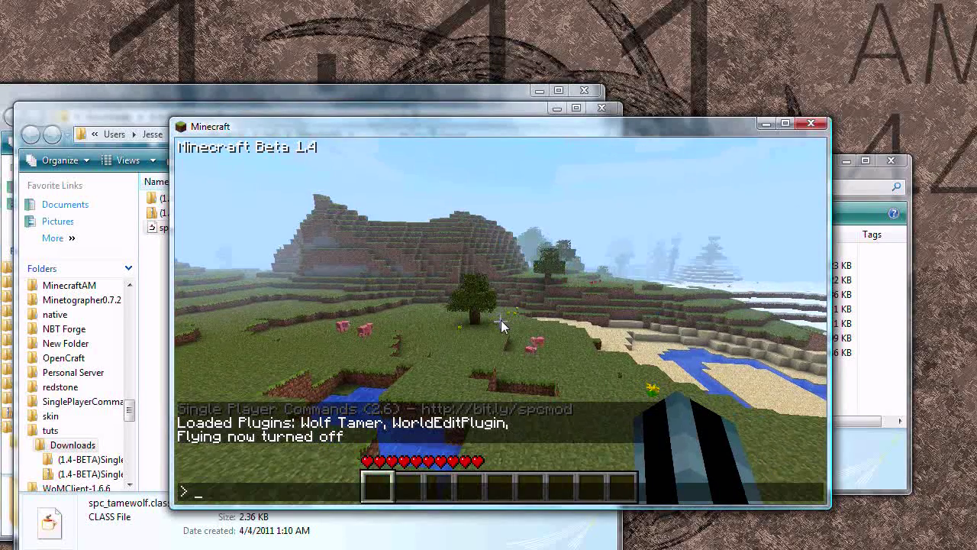
{"action": "type", "text": "tame"}
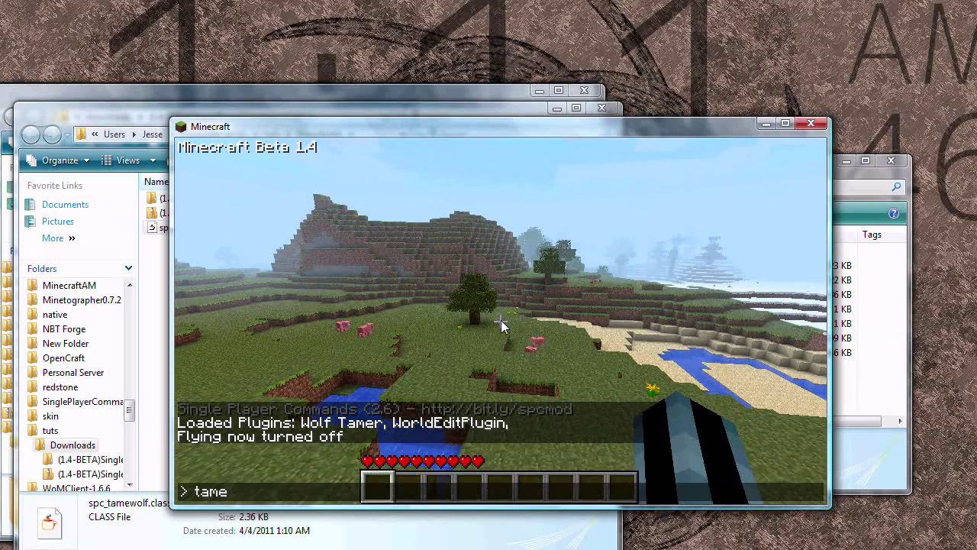
{"action": "type", "text": "wolf"}
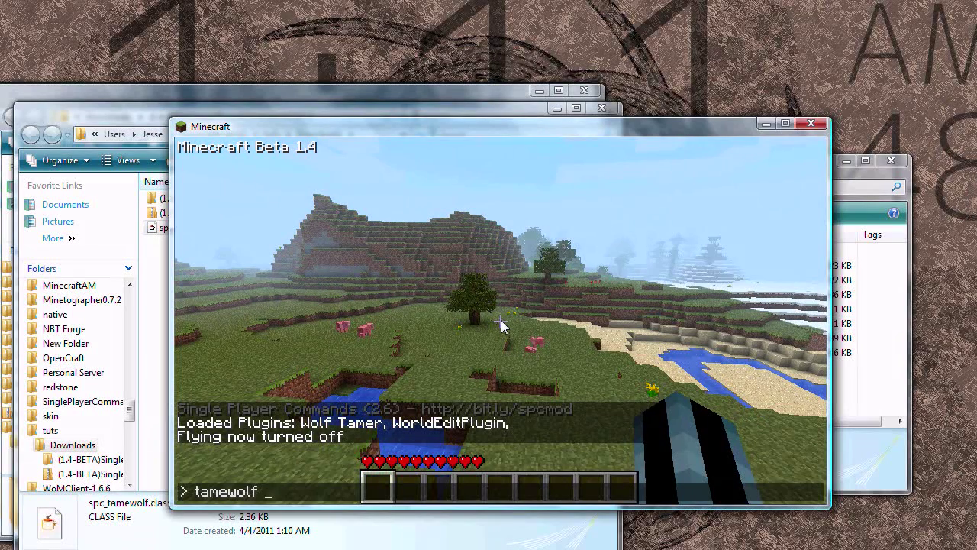
{"action": "type", "text": " all"}
{"action": "key", "text": "Return"}
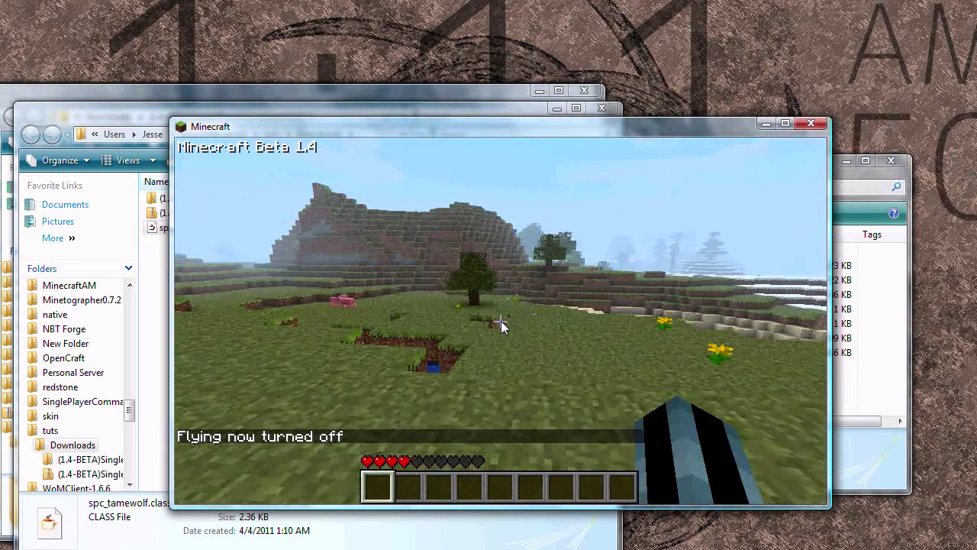
Spawn a pack of wolves on the grass with the spawn wolf command
{"action": "key", "text": "t"}
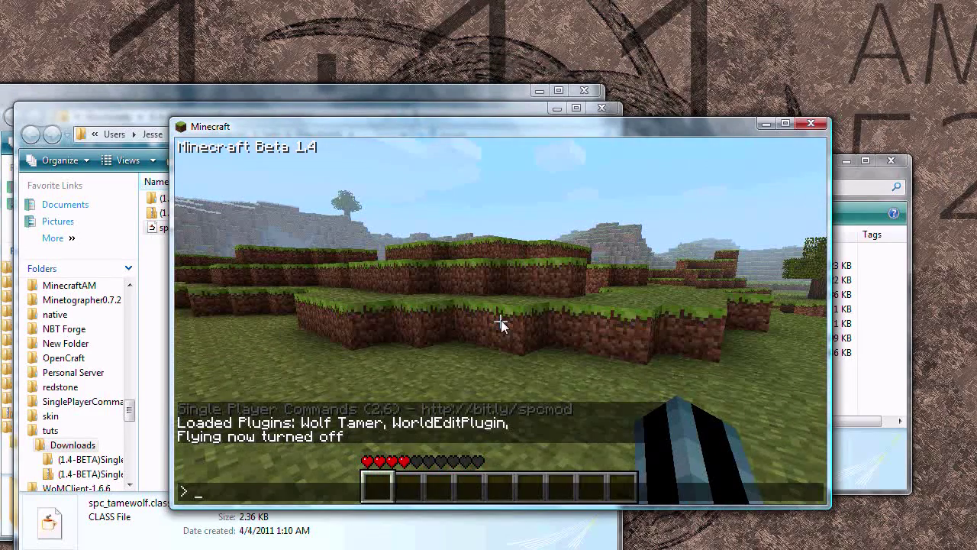
{"action": "type", "text": "spawn "}
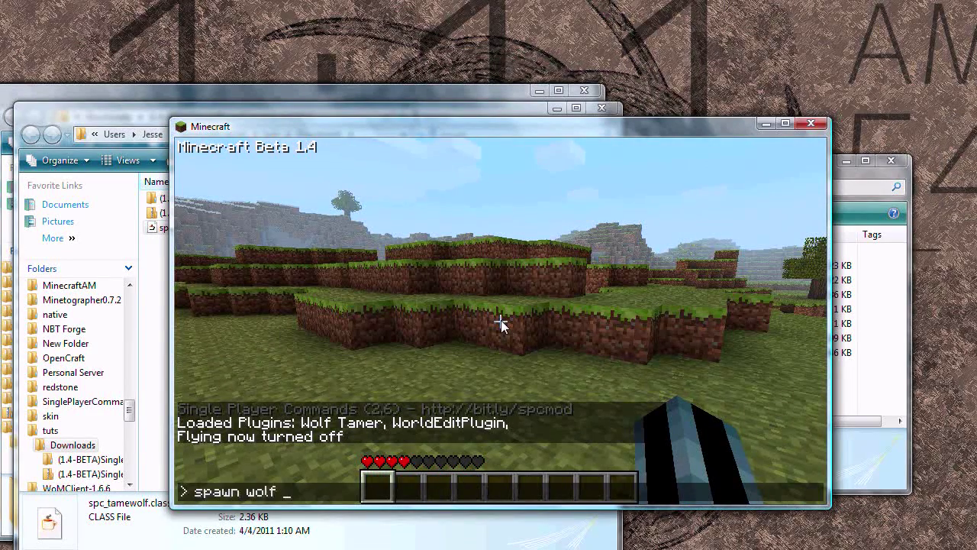
{"action": "type", "text": "wolf"}
{"action": "key", "text": "Return"}
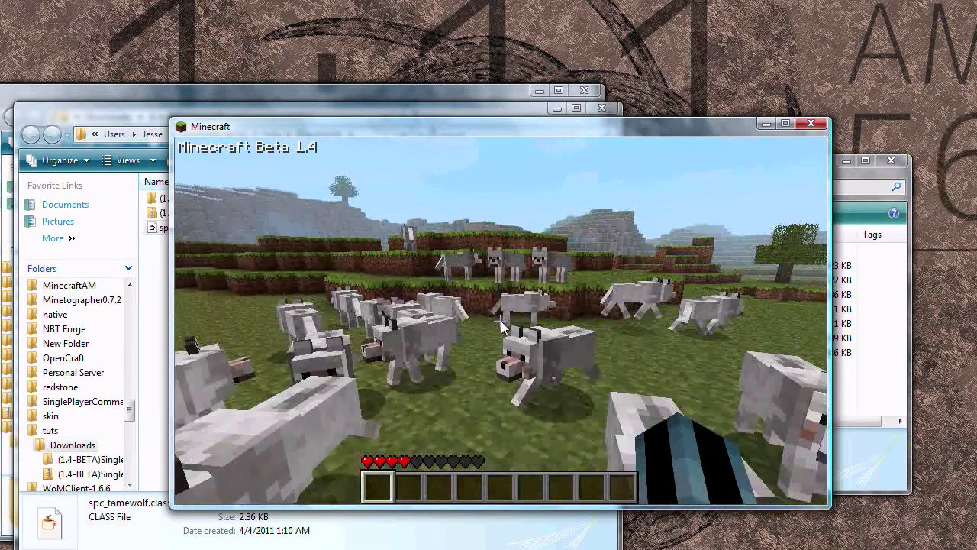
Tame all the spawned wolves with the tamewolf all command, and walk away to test whether they follow
{"action": "type", "text": "t"}
{"action": "type", "text": "tamewolf all"}
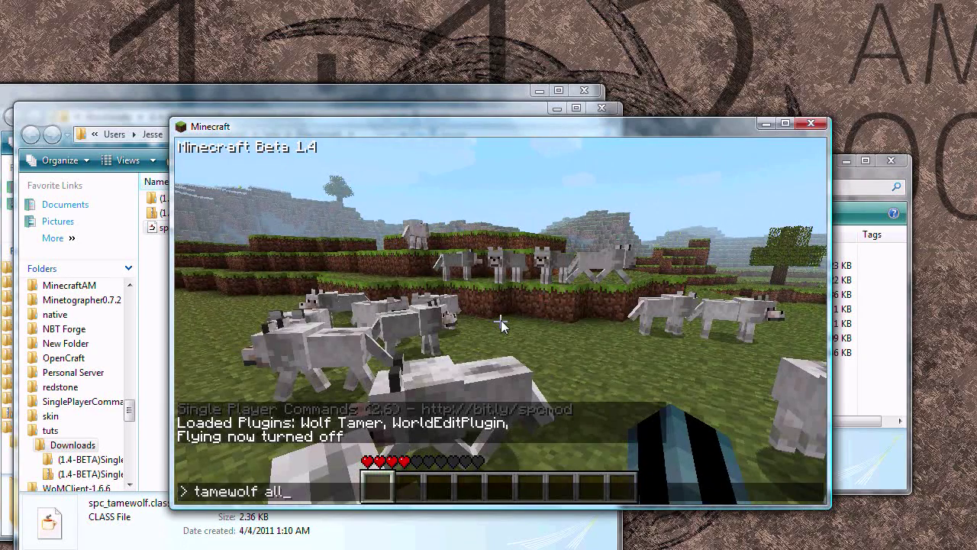
{"action": "key", "text": "Return"}
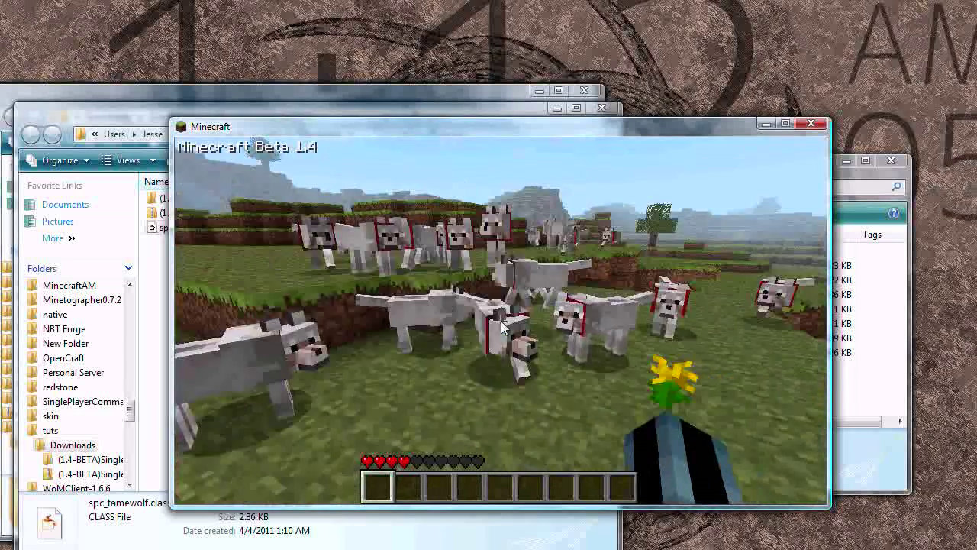
{"action": "key", "text": "w"}
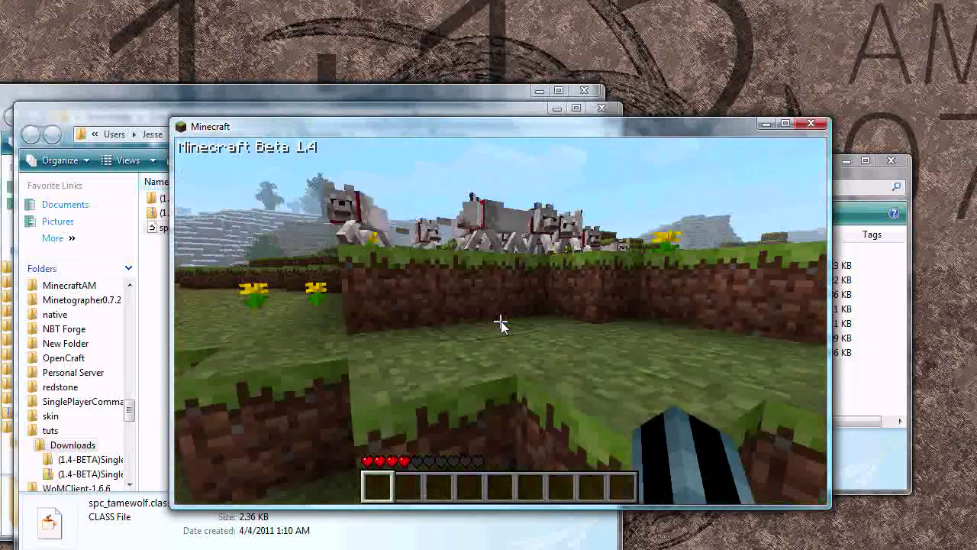